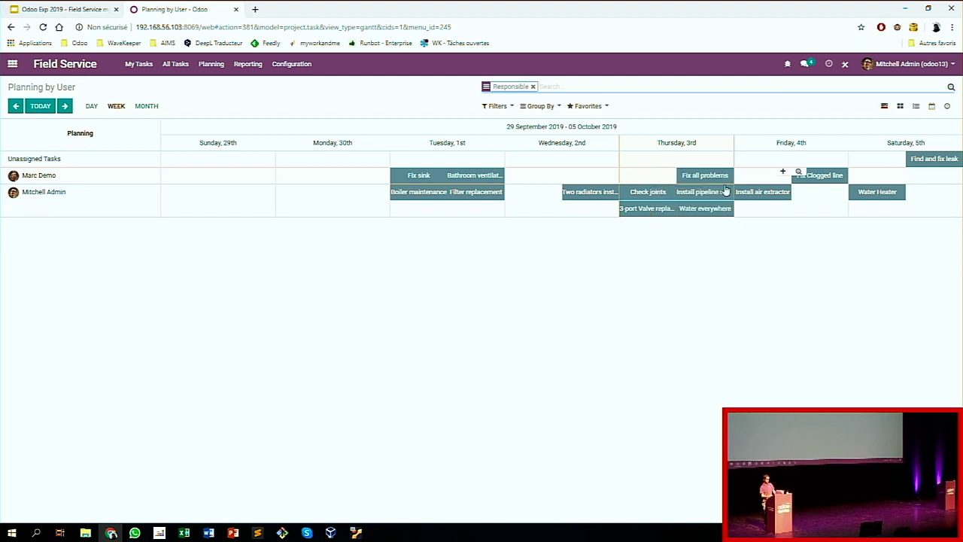
Reschedule the Fix Clogged line task from Friday to the first half of Thursday, October 3rd, keeping the same assignee.
{"action": "key", "text": "Escape"}
{"action": "left_click_drag", "start_coordinate": [817, 175], "coordinate": [648, 177]}
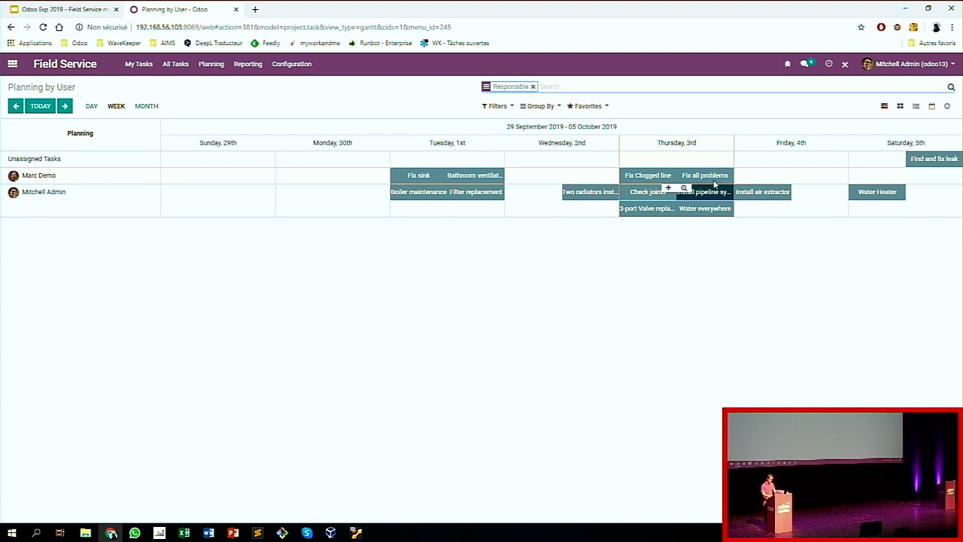
Open the Fix Clogged line task, inspect its start date and time choices, and close it.
{"action": "left_click", "coordinate": [655, 176]}
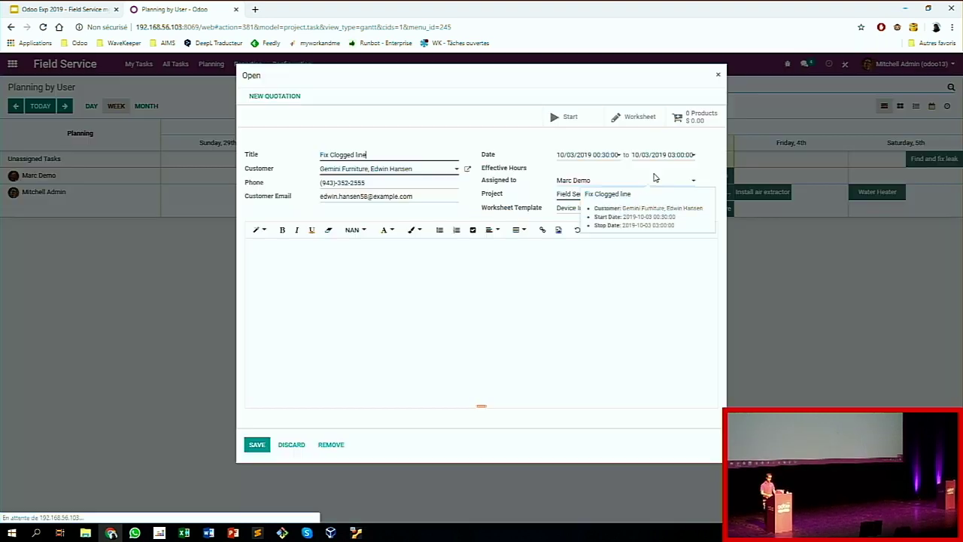
{"action": "left_click", "coordinate": [602, 161]}
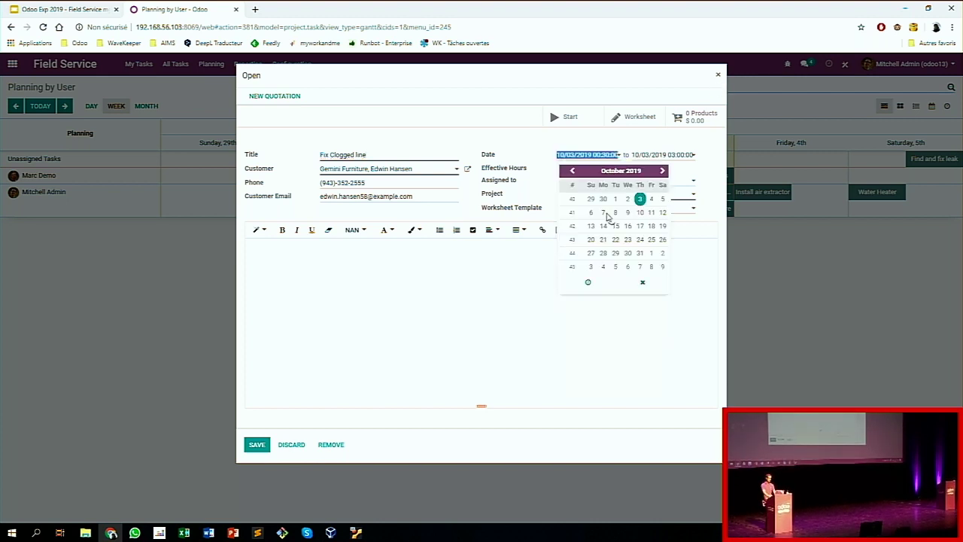
{"action": "left_click", "coordinate": [590, 279]}
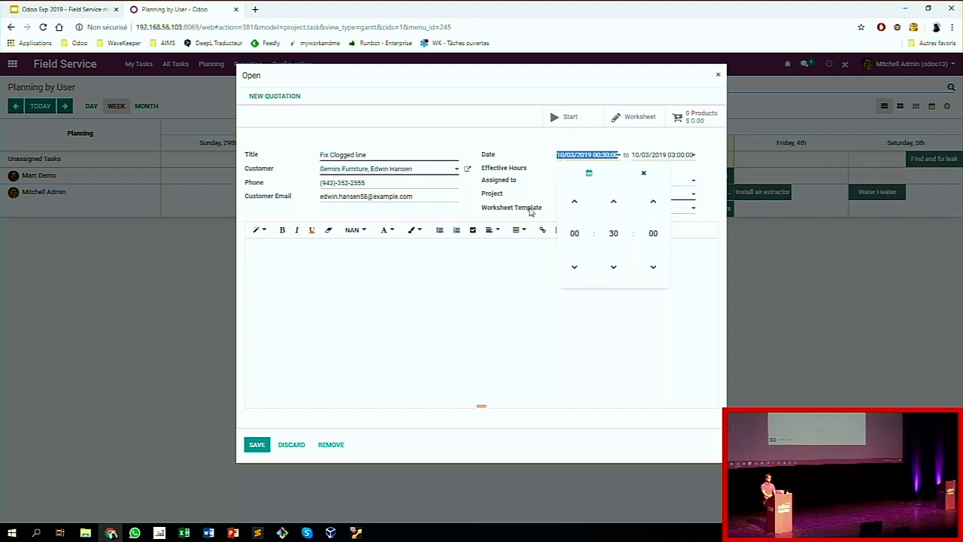
{"action": "left_click", "coordinate": [644, 174]}
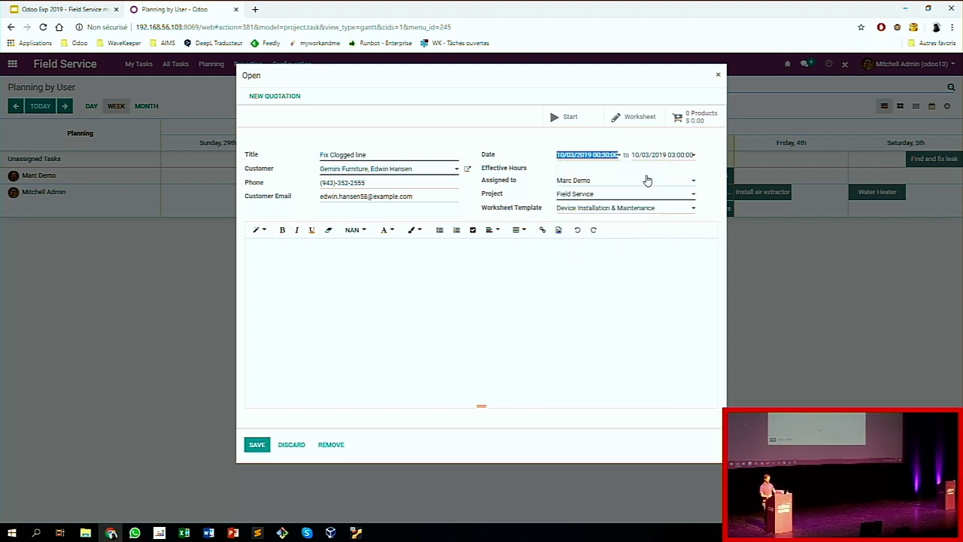
{"action": "key", "text": "alt+s"}
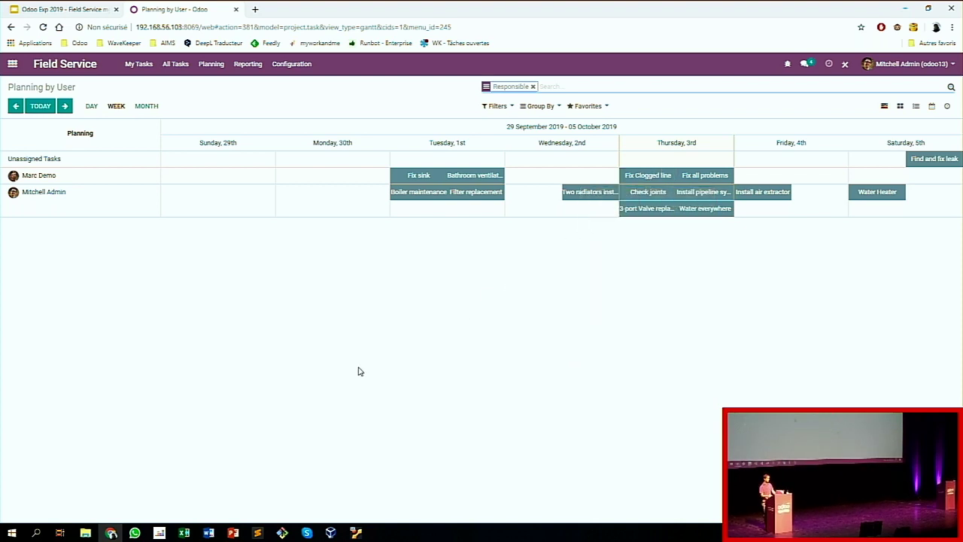
Show my tasks on the map and inspect the details of Check joints, 3-port Valve replacement and Water everywhere.
{"action": "left_click", "coordinate": [144, 74]}
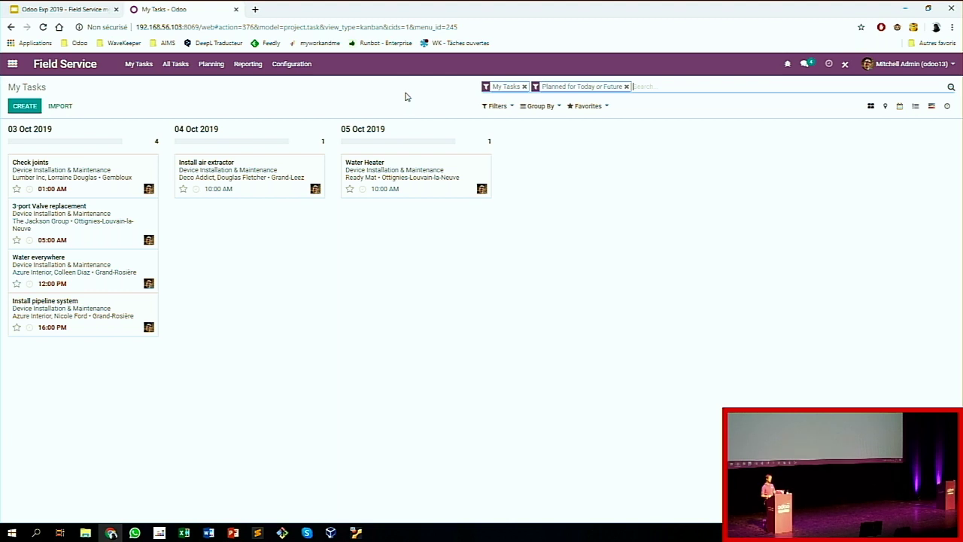
{"action": "left_click", "coordinate": [888, 108]}
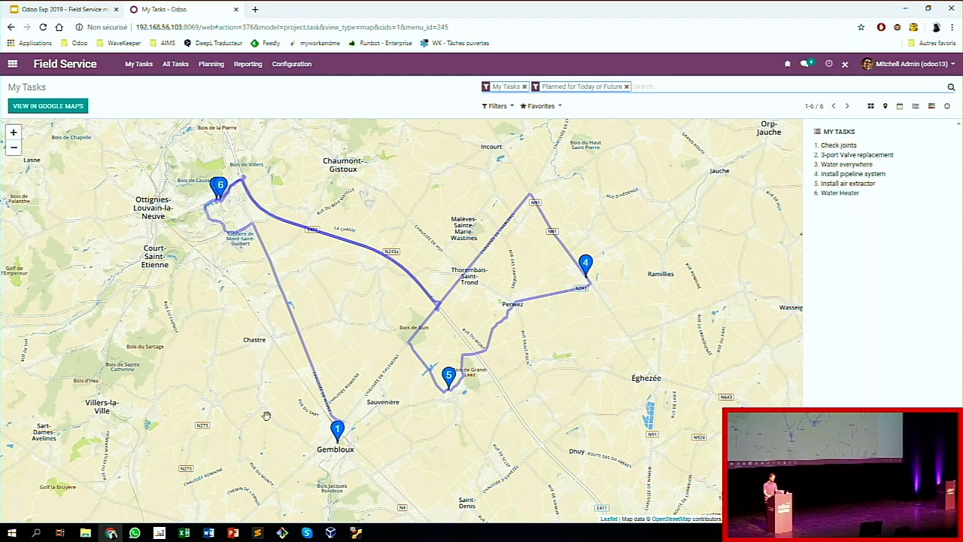
{"action": "left_click", "coordinate": [841, 147]}
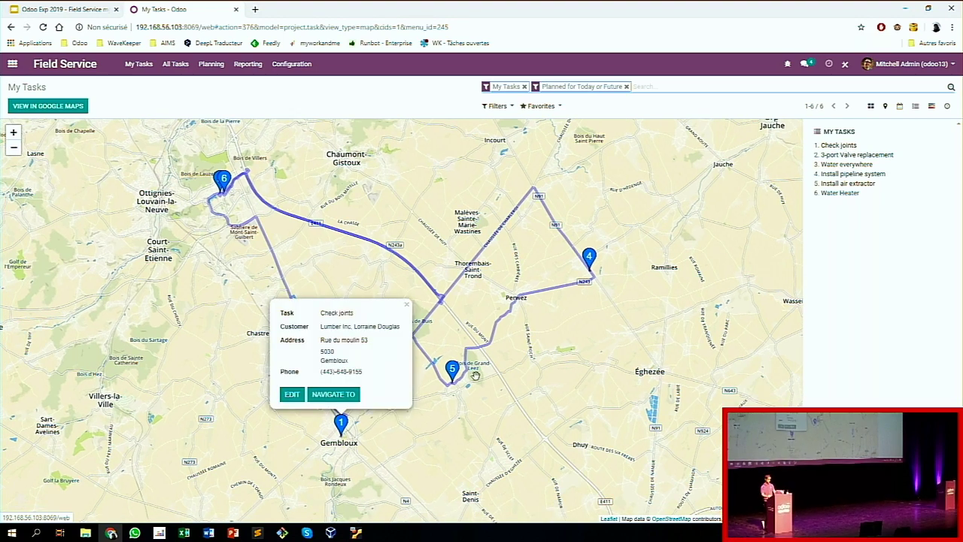
{"action": "left_click", "coordinate": [842, 156]}
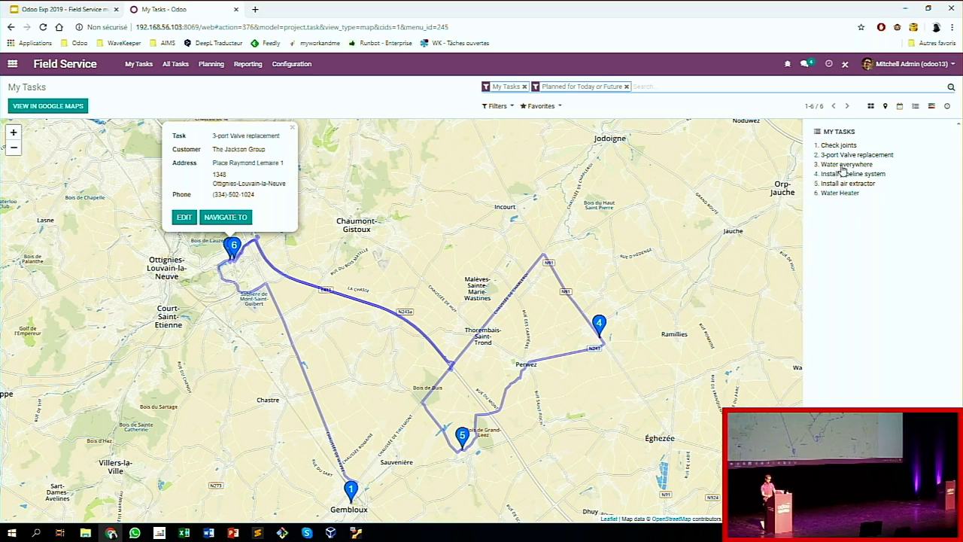
{"action": "left_click", "coordinate": [843, 165]}
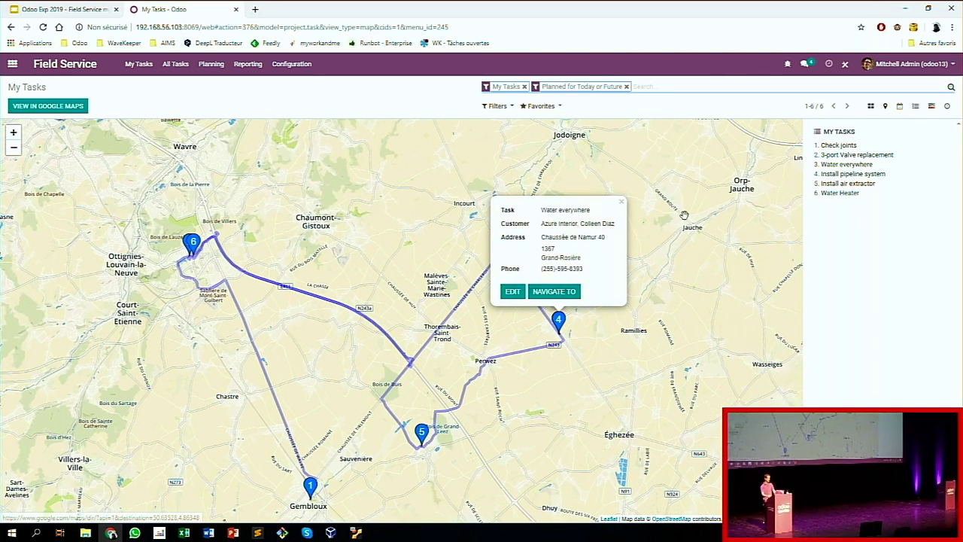
Open Google Maps directions to the Water everywhere task's address, and return to the task map.
{"action": "left_click", "coordinate": [558, 292]}
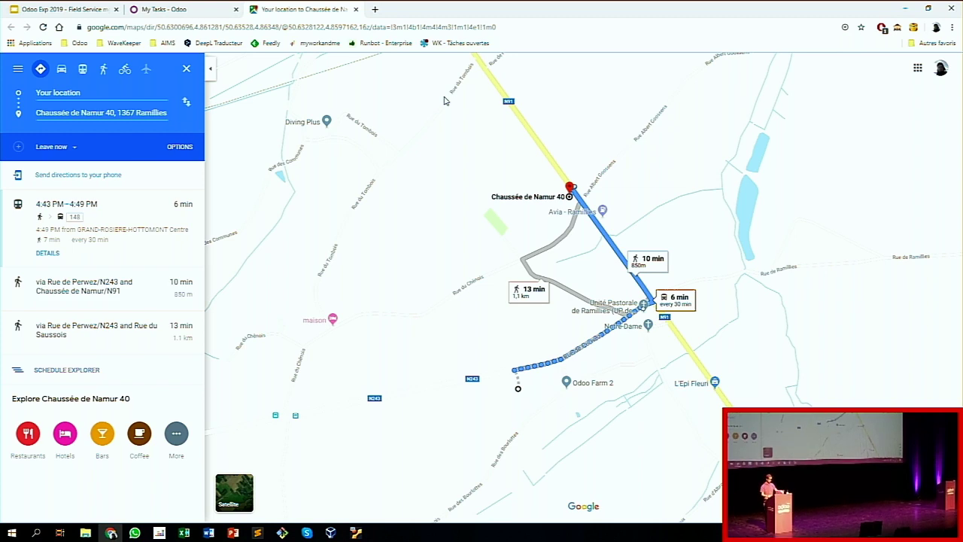
{"action": "key", "text": "ctrl+shift+Tab"}
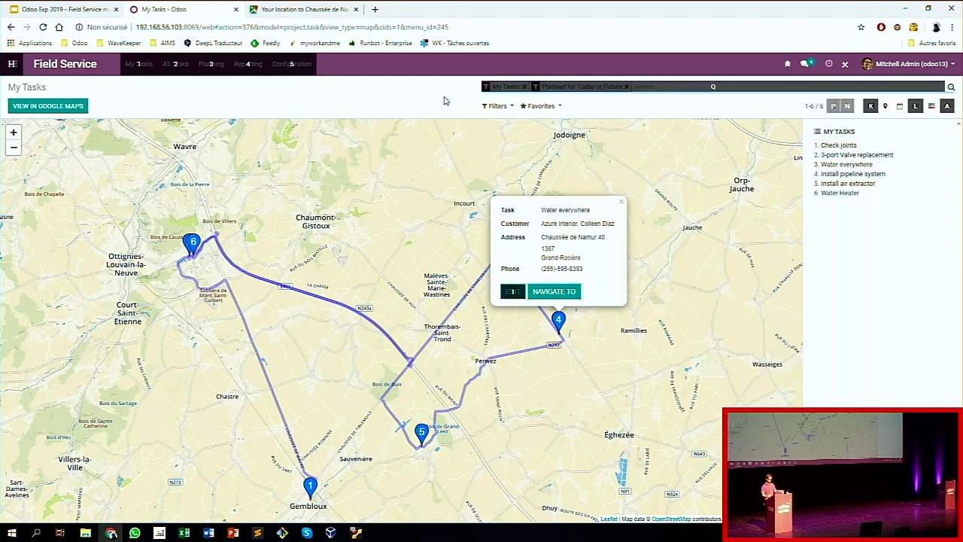
Switch to PowerPoint to present the "3 Worksheets" slide, and return to the Odoo browser window.
{"action": "key", "text": "alt+Tab"}
{"action": "scroll", "coordinate": [444, 100], "scroll_direction": "down", "scroll_amount": 1}
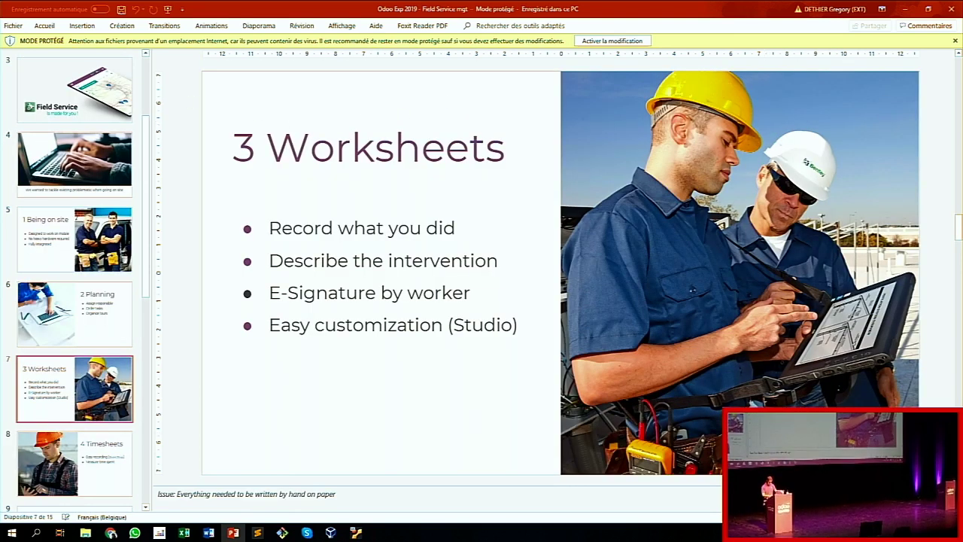
{"action": "key", "text": "super+d"}
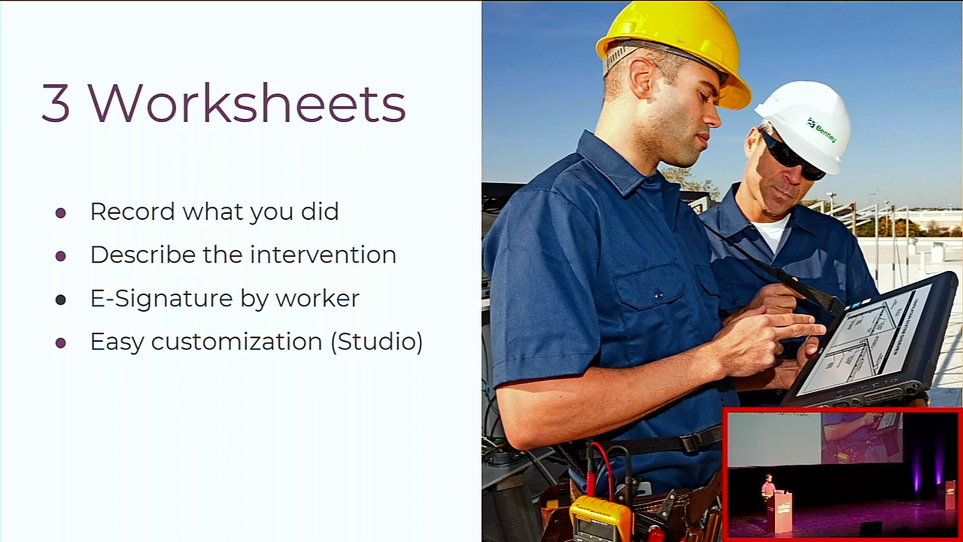
{"action": "key", "text": "Escape"}
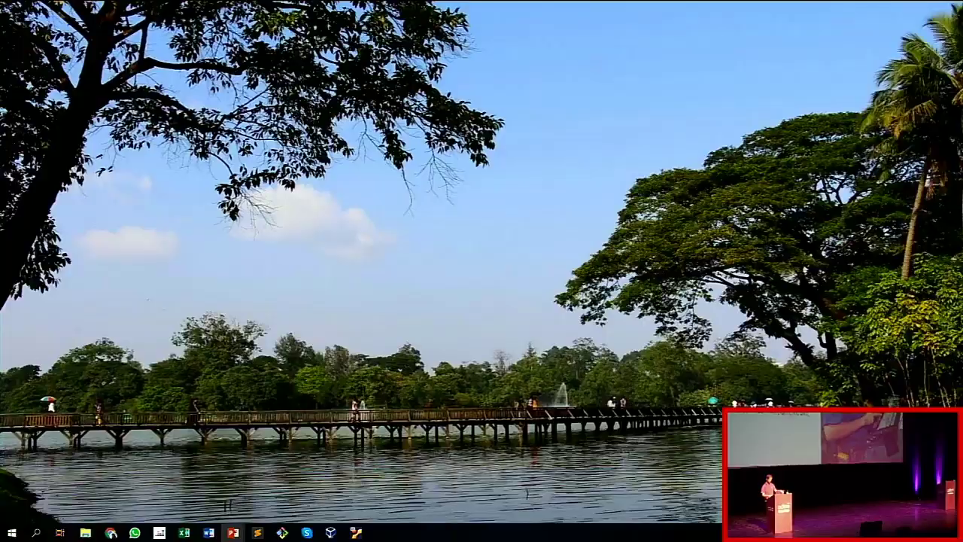
{"action": "key", "text": "alt+Tab"}
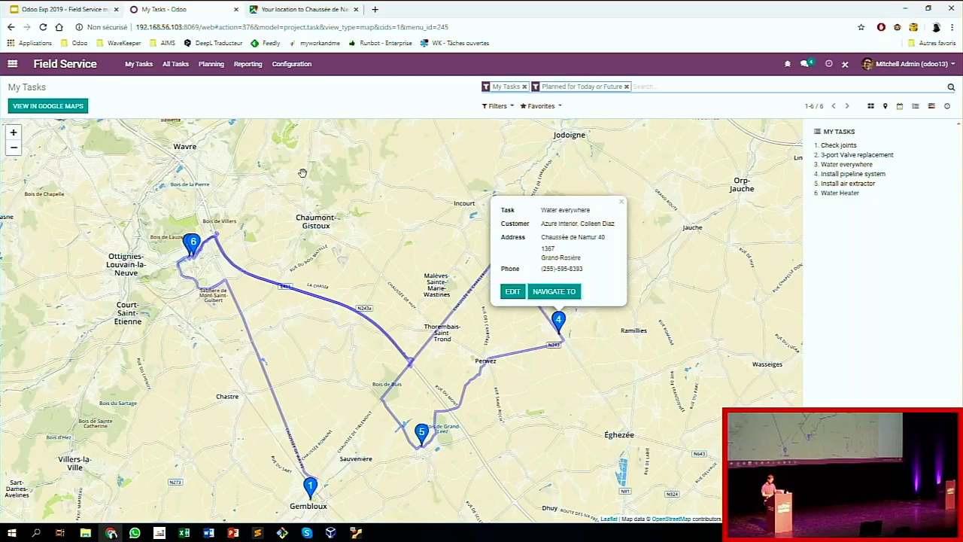
Open the Device Installation & Maintenance worksheet template from the Field Service configuration in the template designer.
{"action": "left_click", "coordinate": [870, 106]}
{"action": "left_click", "coordinate": [291, 64]}
{"action": "left_click", "coordinate": [297, 123]}
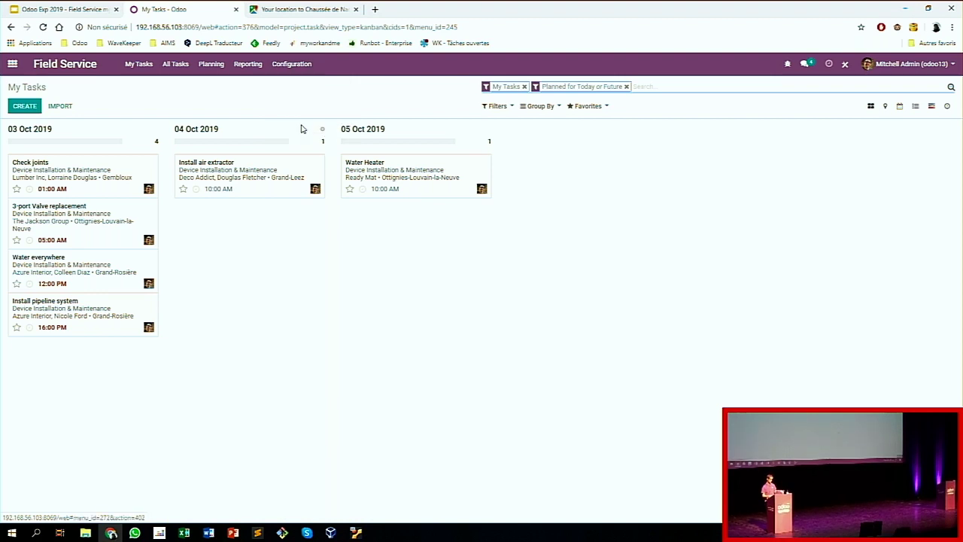
{"action": "left_click", "coordinate": [77, 168]}
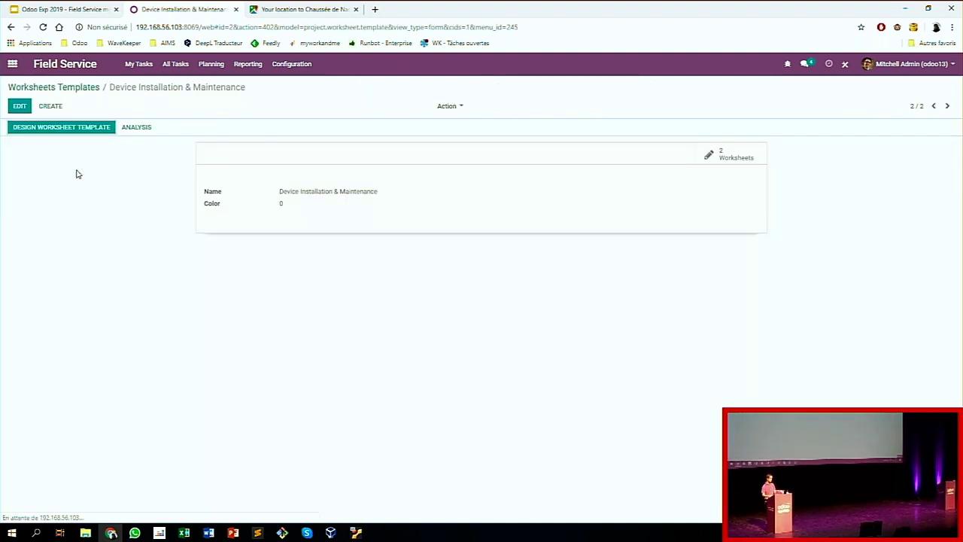
{"action": "left_click", "coordinate": [61, 130]}
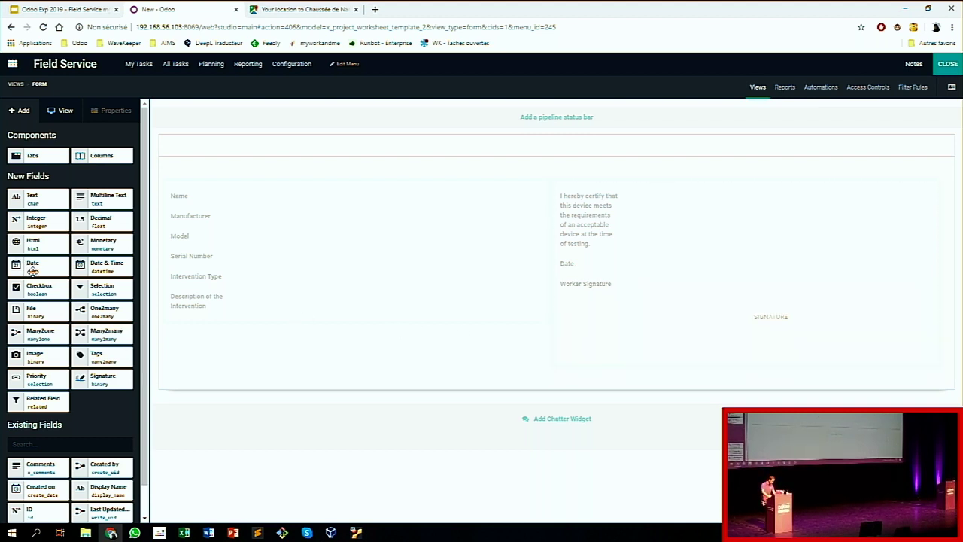
Add a File field labelled "Picture" below Description of the Intervention, and close the designer.
{"action": "left_click_drag", "start_coordinate": [38, 312], "coordinate": [225, 343]}
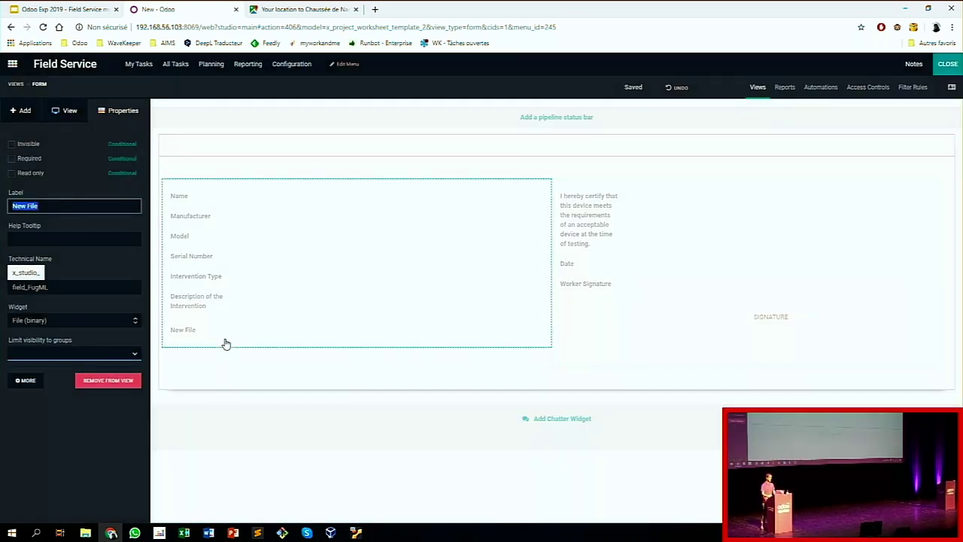
{"action": "type", "text": "Picture"}
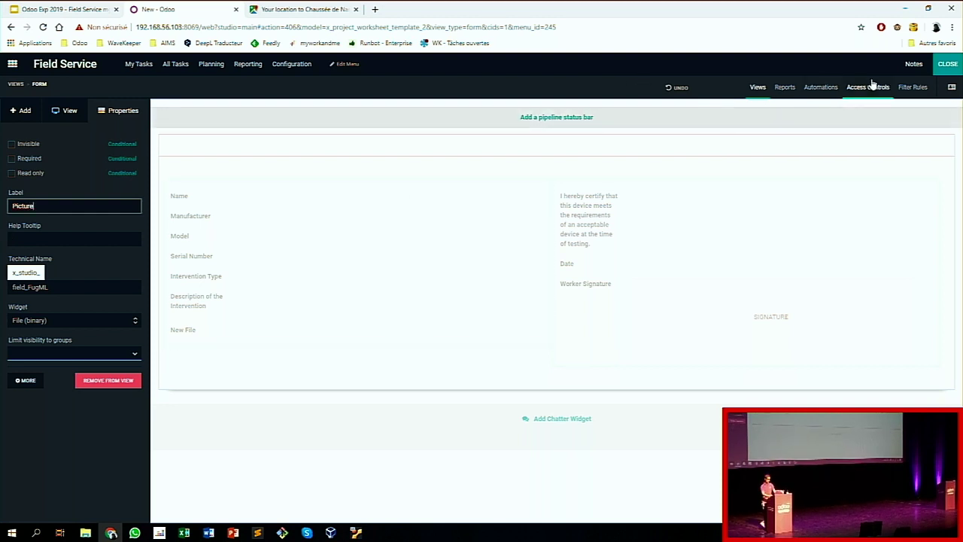
{"action": "left_click", "coordinate": [949, 64]}
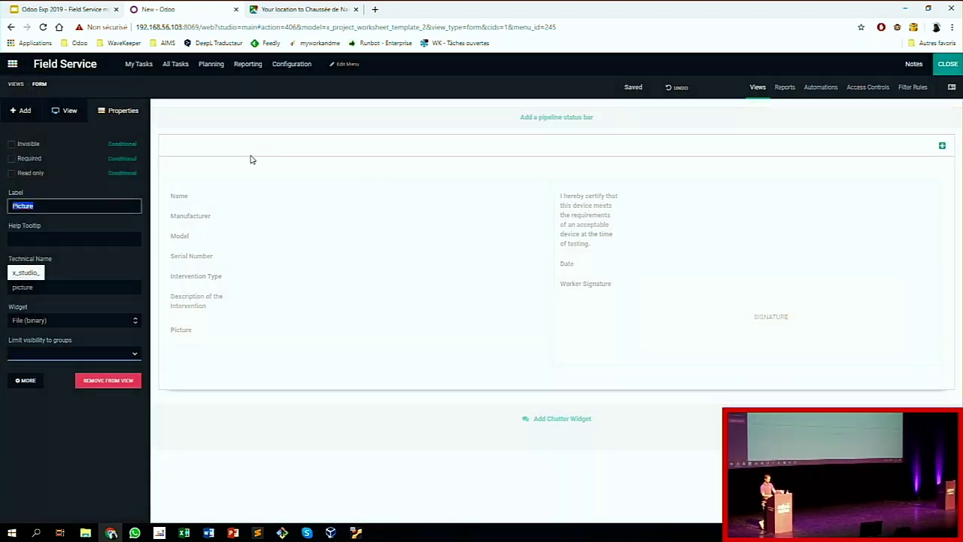
{"action": "left_click", "coordinate": [946, 69]}
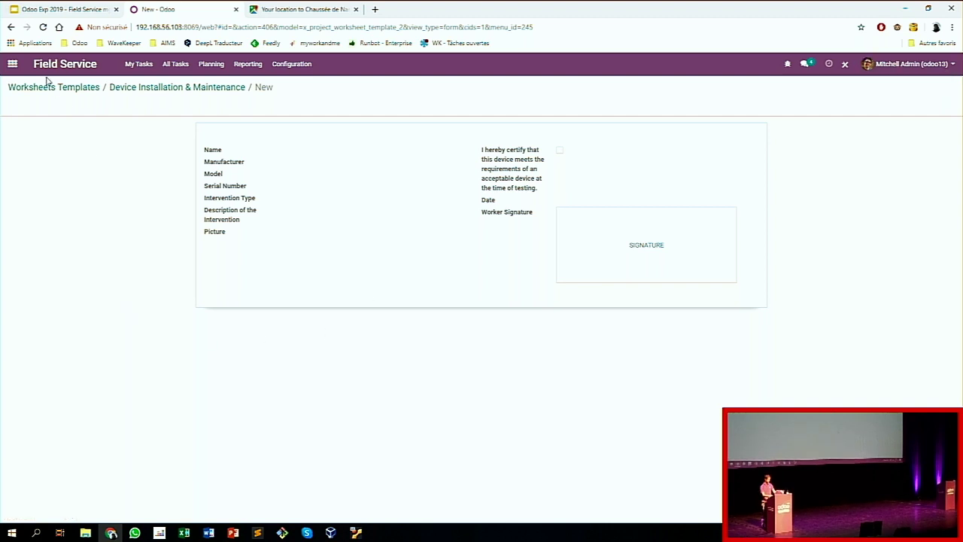
Examine the completed Boiler maintenance worksheet of the Device Installation & Maintenance template, and return to the template.
{"action": "left_click", "coordinate": [217, 89]}
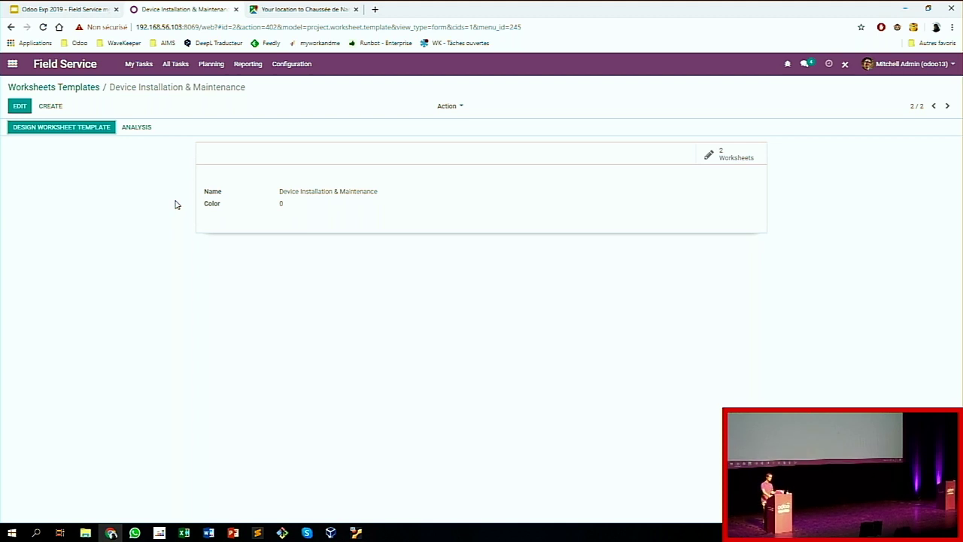
{"action": "left_click", "coordinate": [727, 156]}
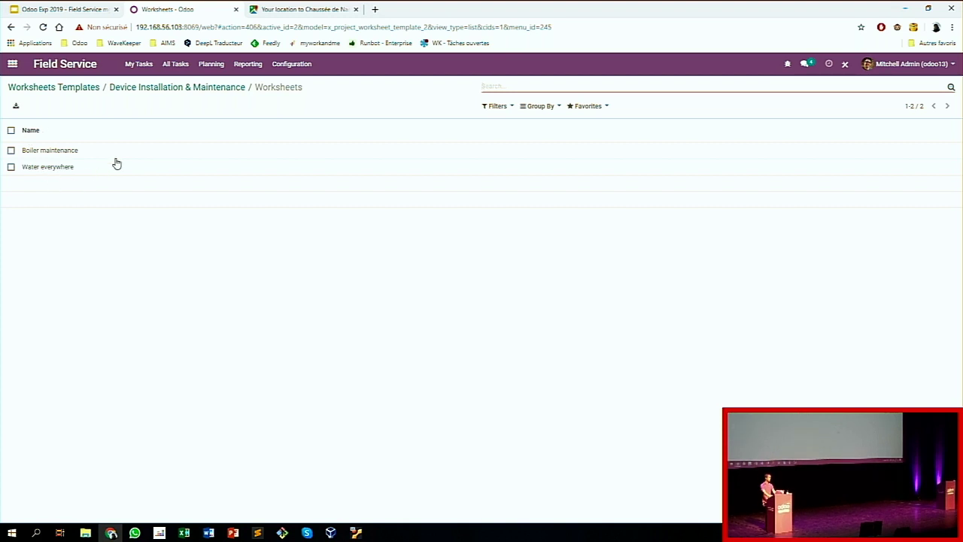
{"action": "left_click", "coordinate": [55, 152]}
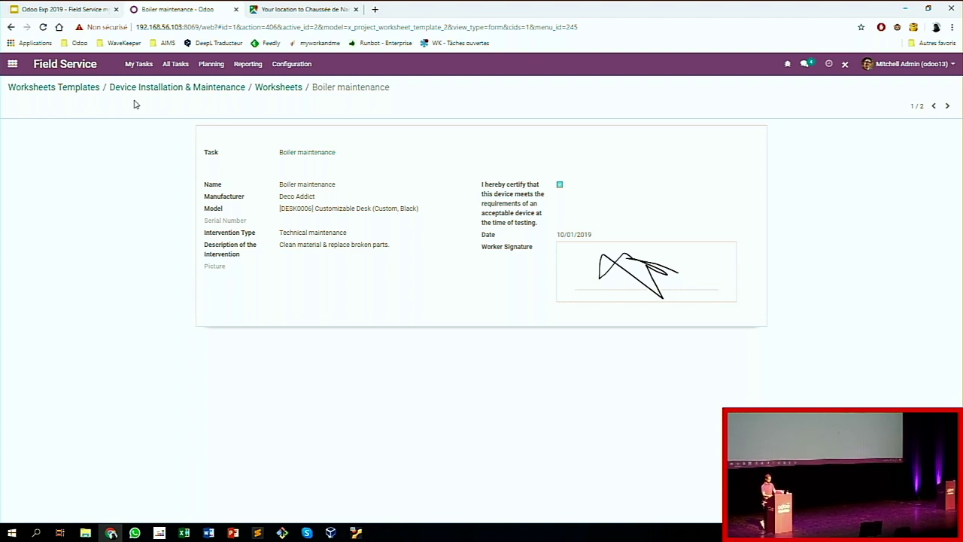
{"action": "left_click", "coordinate": [158, 89]}
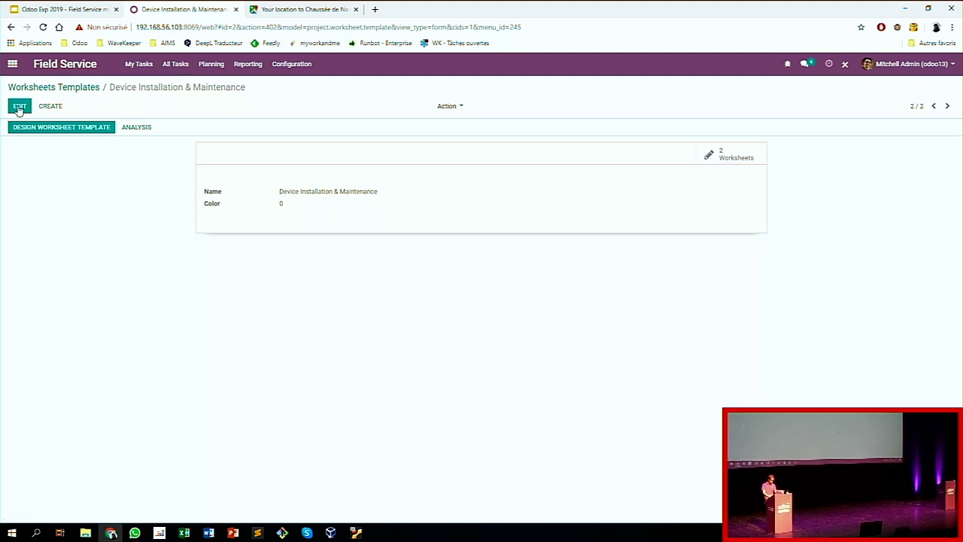
Open the Check joints task from my tasks and start its timer.
{"action": "left_click", "coordinate": [133, 68]}
{"action": "left_click", "coordinate": [144, 89]}
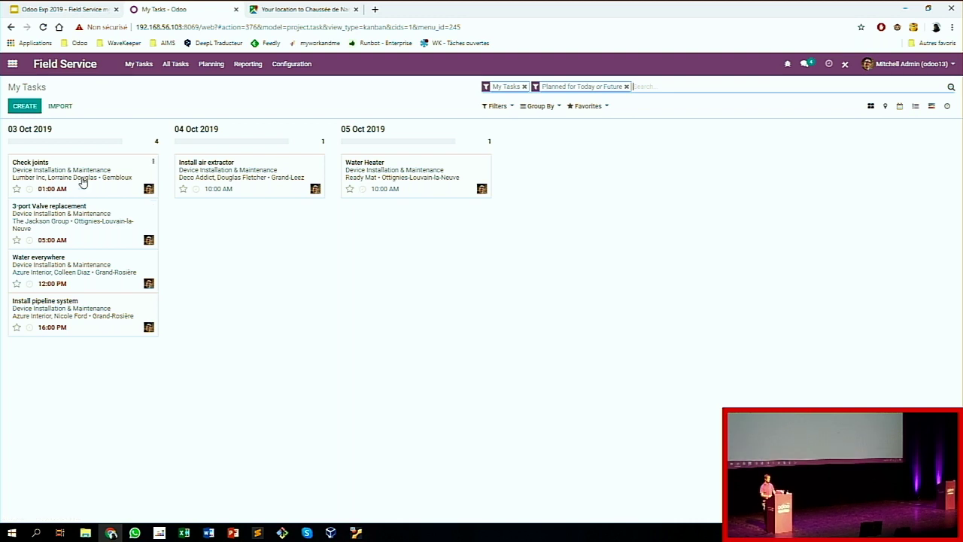
{"action": "left_click", "coordinate": [82, 180]}
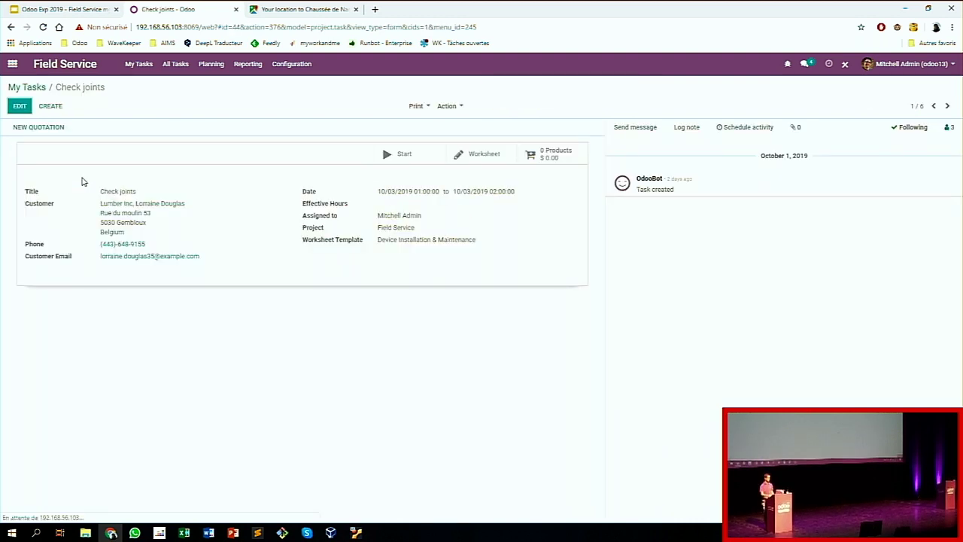
{"action": "left_click", "coordinate": [427, 164]}
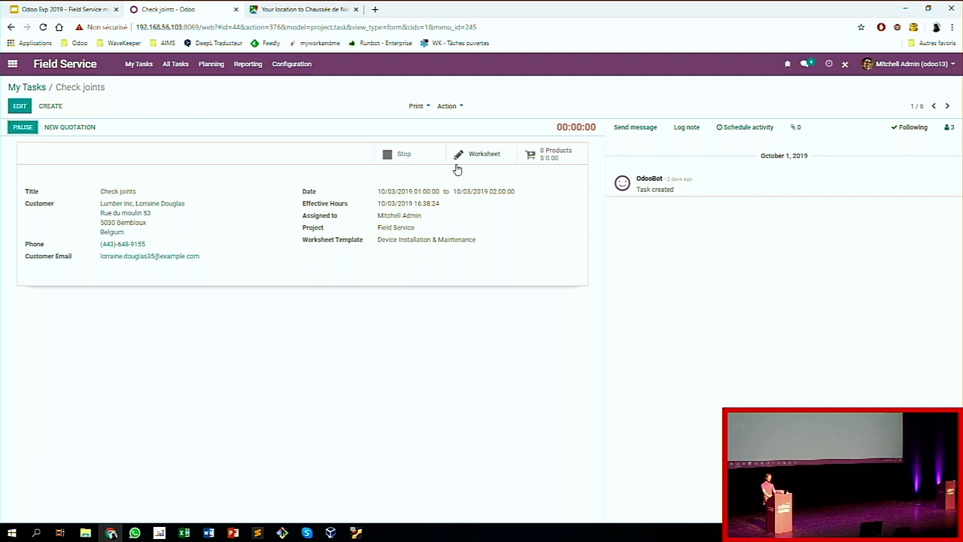
Open the Check joints worksheet, and set the manufacturer to Azure Interior and the model to [DESK0006] Customizable Desk (Custom, Black).
{"action": "left_click", "coordinate": [482, 159]}
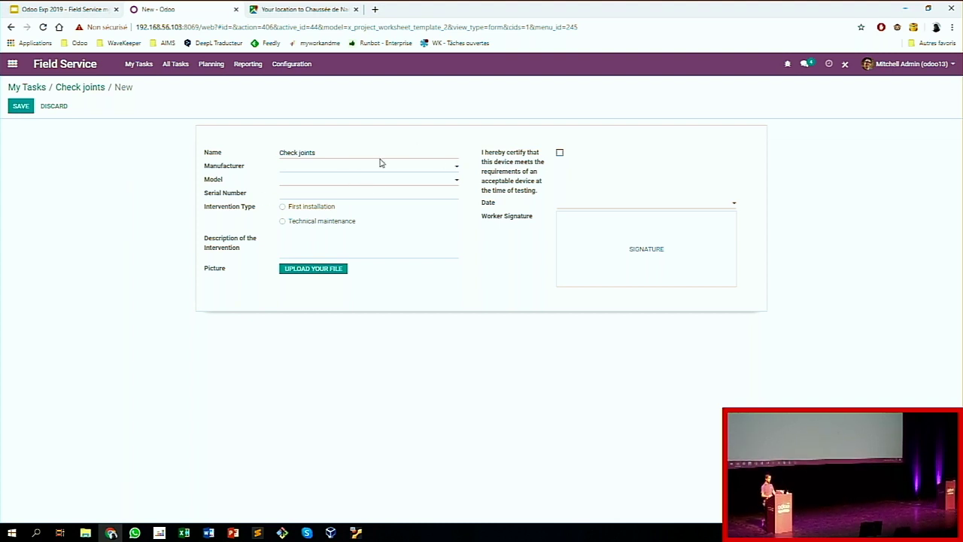
{"action": "left_click", "coordinate": [410, 152]}
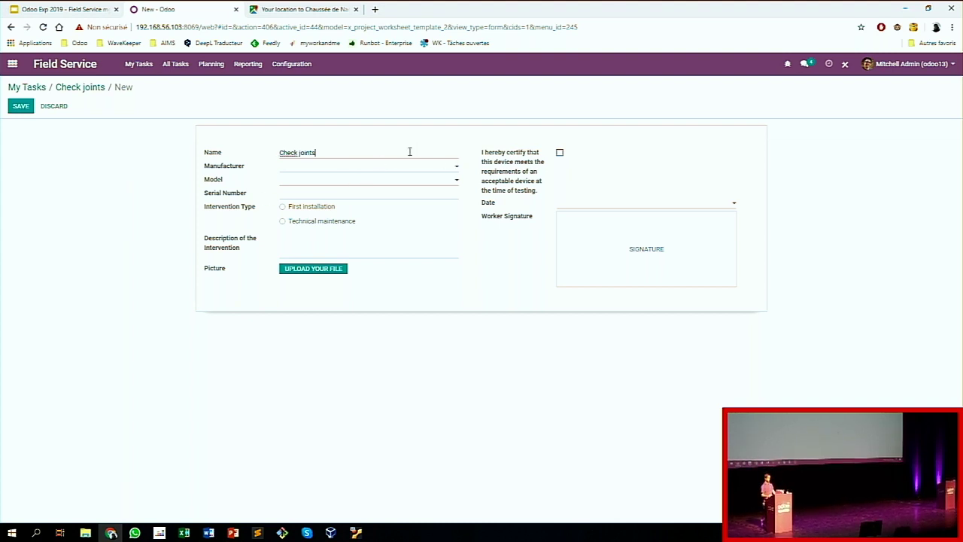
{"action": "left_click", "coordinate": [320, 168]}
{"action": "left_click", "coordinate": [318, 181]}
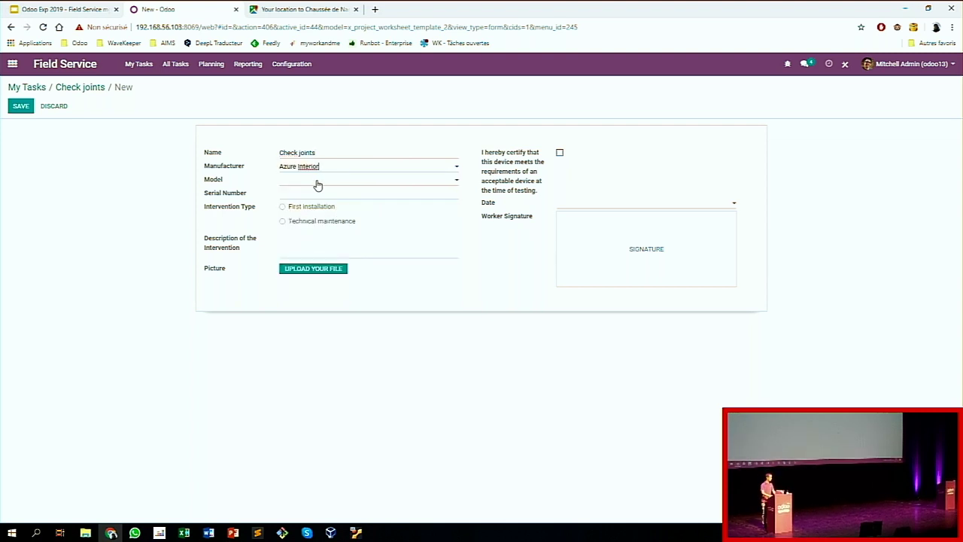
{"action": "left_click", "coordinate": [318, 185]}
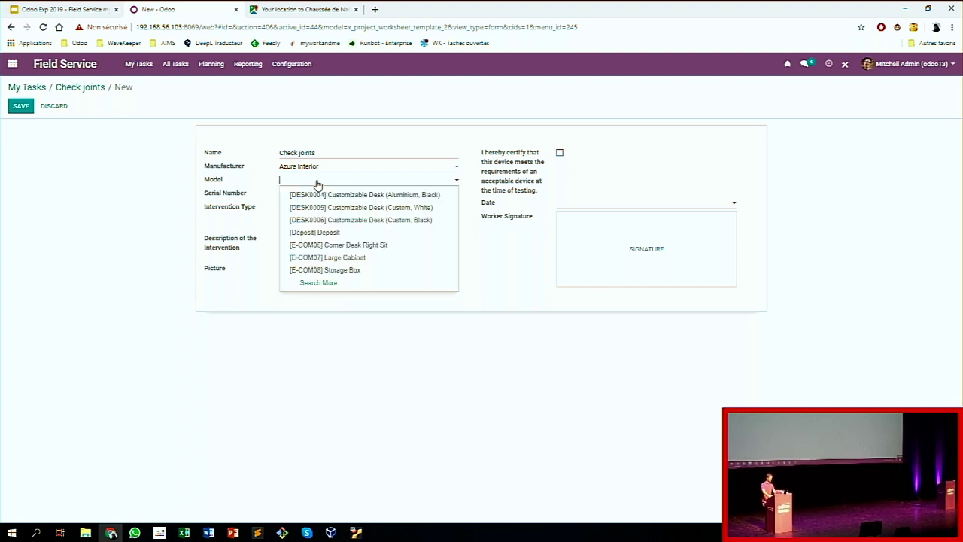
{"action": "left_click", "coordinate": [324, 220]}
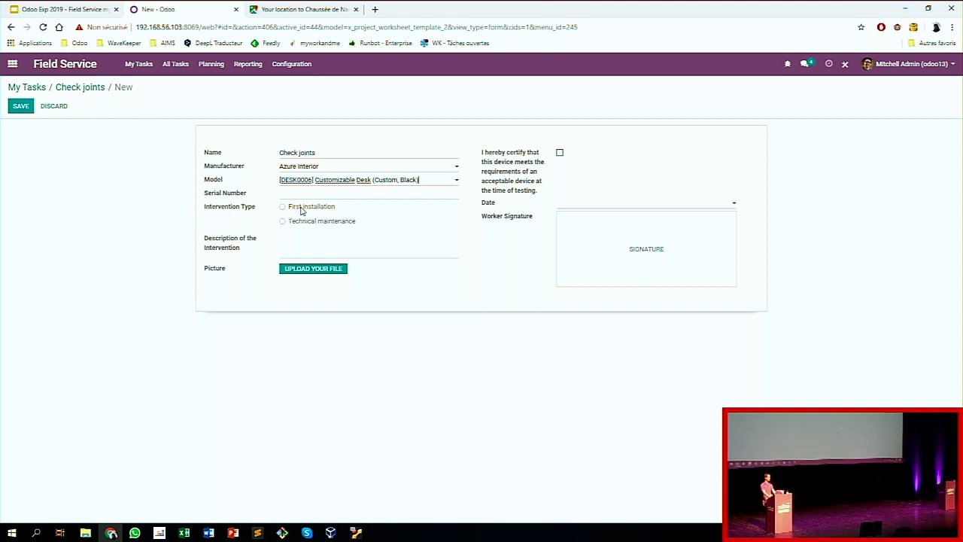
Set the intervention type to Technical maintenance and enter the description "Replacing the joint because too old.".
{"action": "left_click", "coordinate": [306, 227]}
{"action": "left_click", "coordinate": [298, 248]}
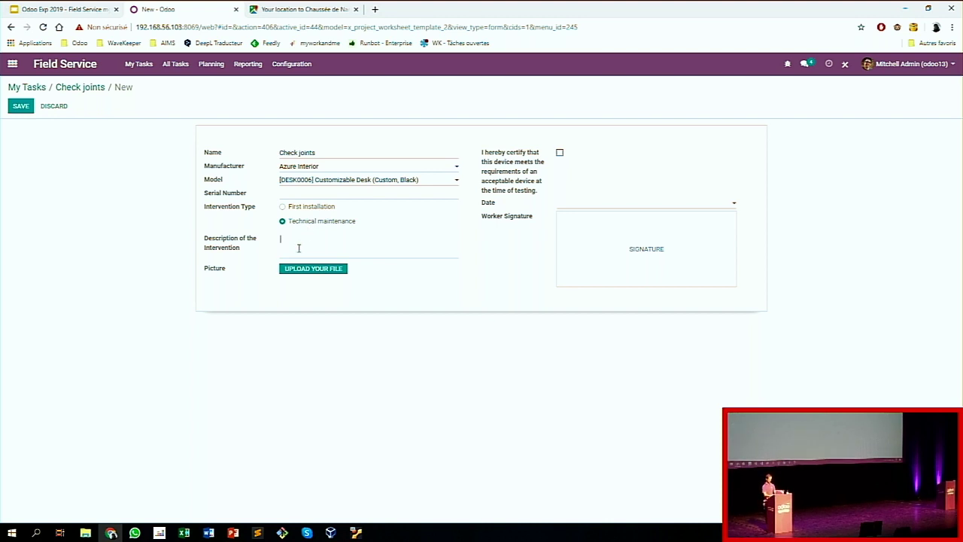
{"action": "type", "text": "Replacing the joint because too old."}
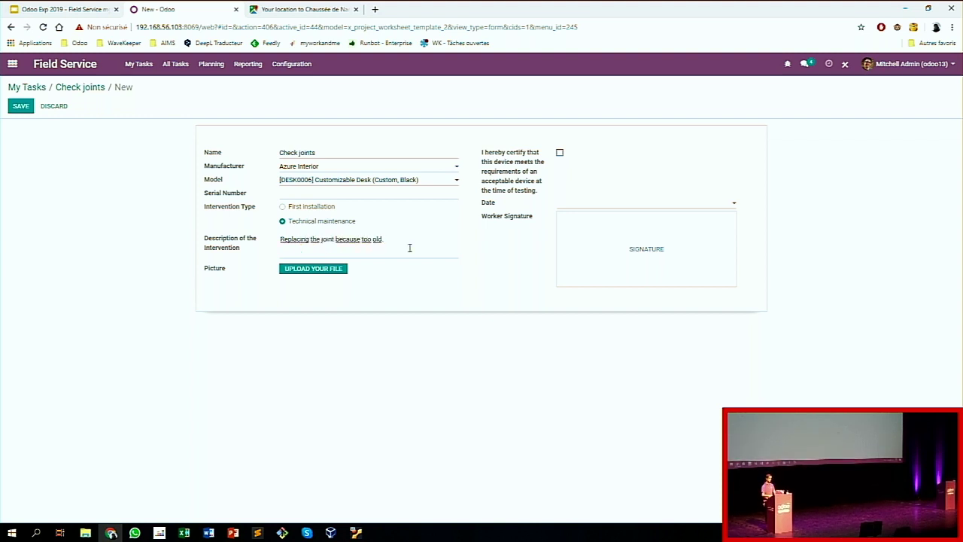
Certify the device, draw the worker signature, save the worksheet, and return to the Check joints task.
{"action": "left_click", "coordinate": [560, 153]}
{"action": "left_click", "coordinate": [642, 241]}
{"action": "mouse_move", "coordinate": [486, 183]}
{"action": "left_mouse_down"}
{"action": "mouse_move", "coordinate": [555, 170]}
{"action": "mouse_move", "coordinate": [492, 188]}
{"action": "mouse_move", "coordinate": [499, 195]}
{"action": "left_mouse_up"}
{"action": "left_click", "coordinate": [606, 277]}
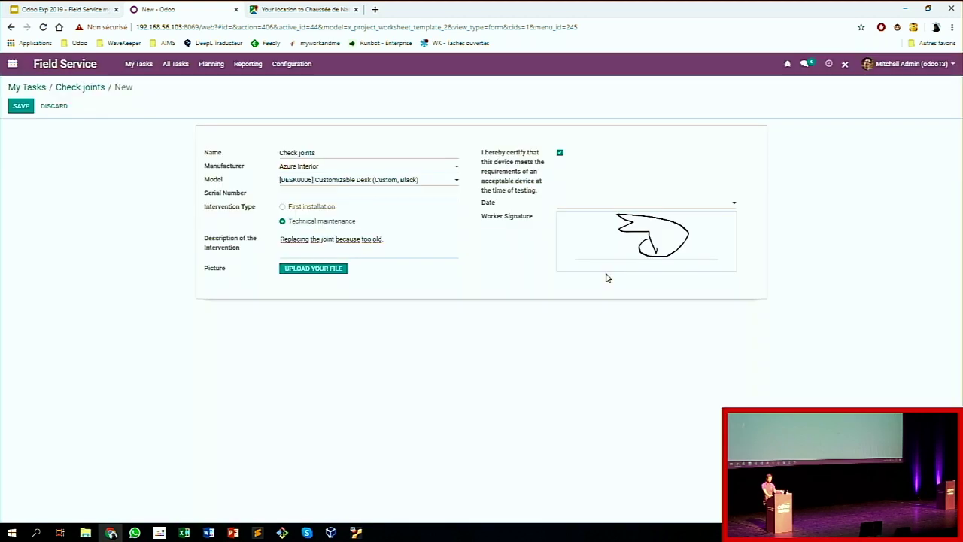
{"action": "left_click", "coordinate": [19, 106]}
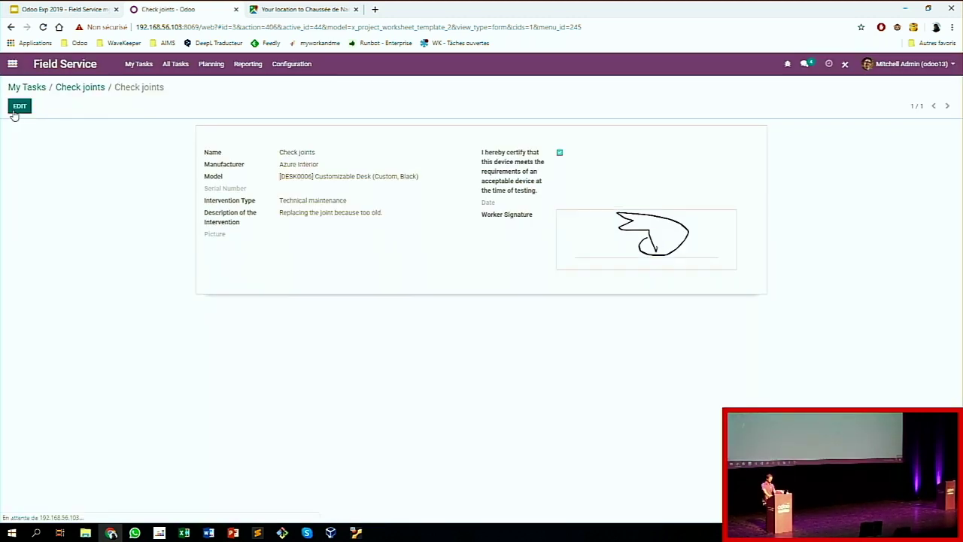
{"action": "left_click", "coordinate": [76, 88]}
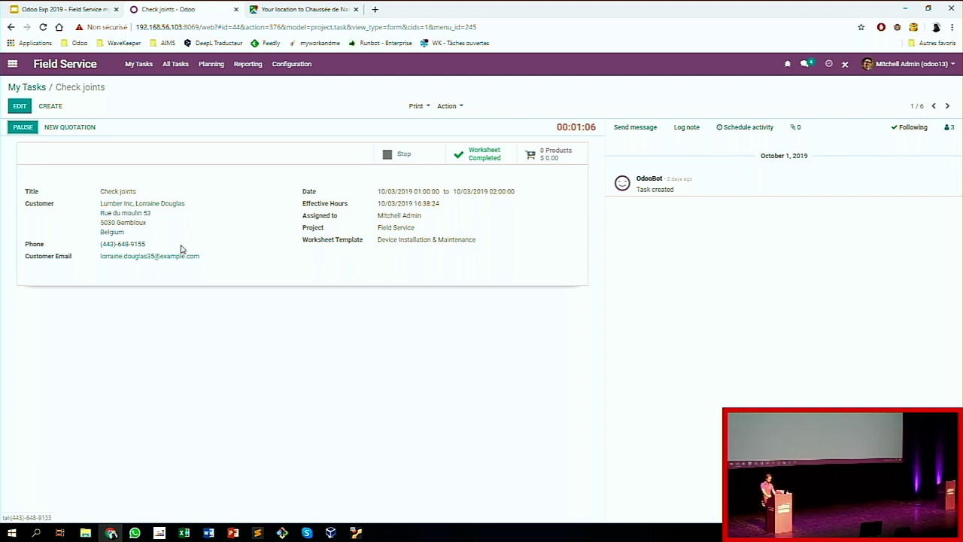
Switch to the PowerPoint presentation, show the Worksheets and Timesheets slides full screen, and return to Odoo in the browser.
{"action": "key", "text": "alt+Tab"}
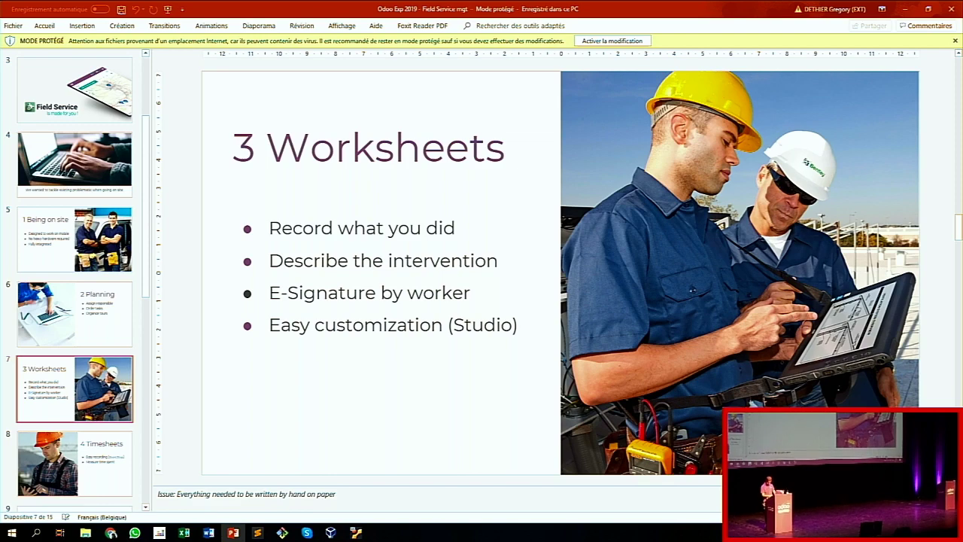
{"action": "key", "text": "shift+F5"}
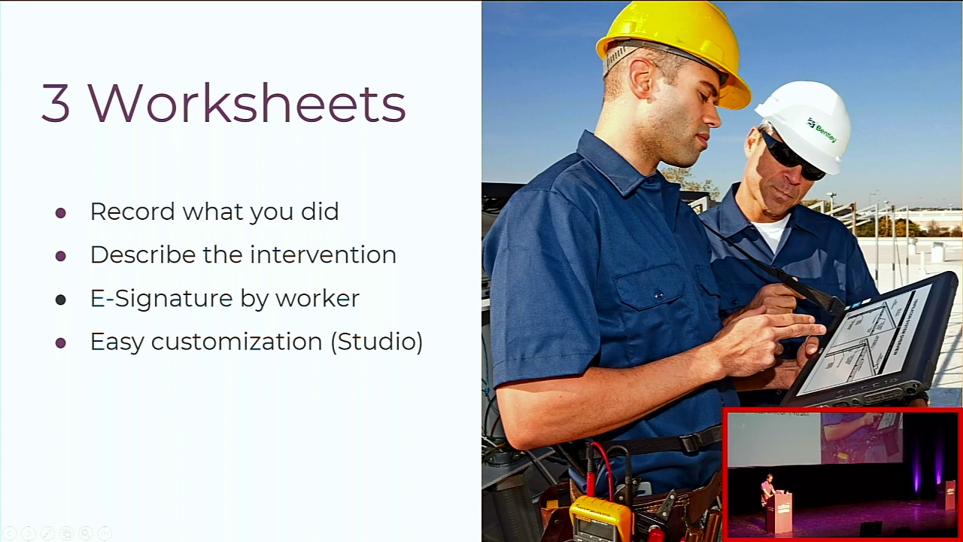
{"action": "key", "text": "Right"}
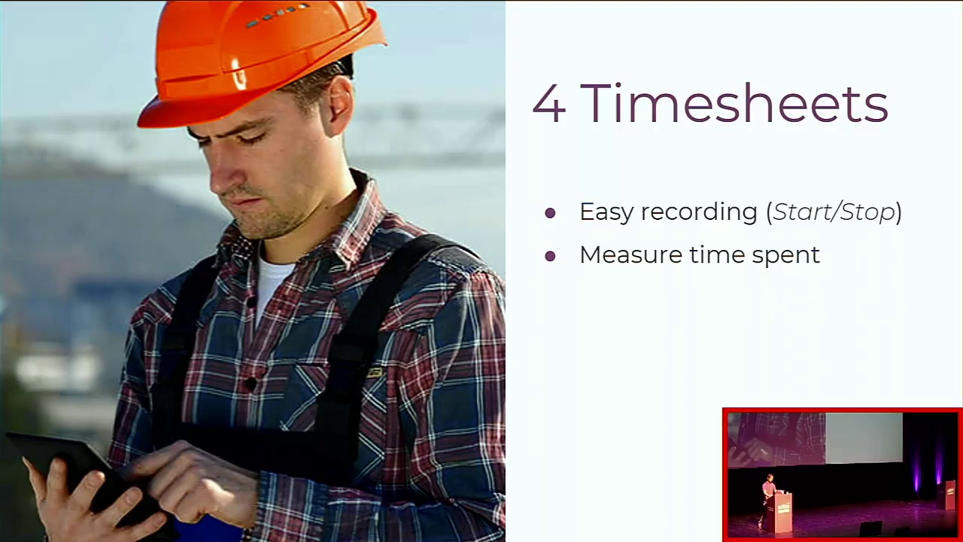
{"action": "key", "text": "Escape"}
{"action": "key", "text": "alt+Tab"}
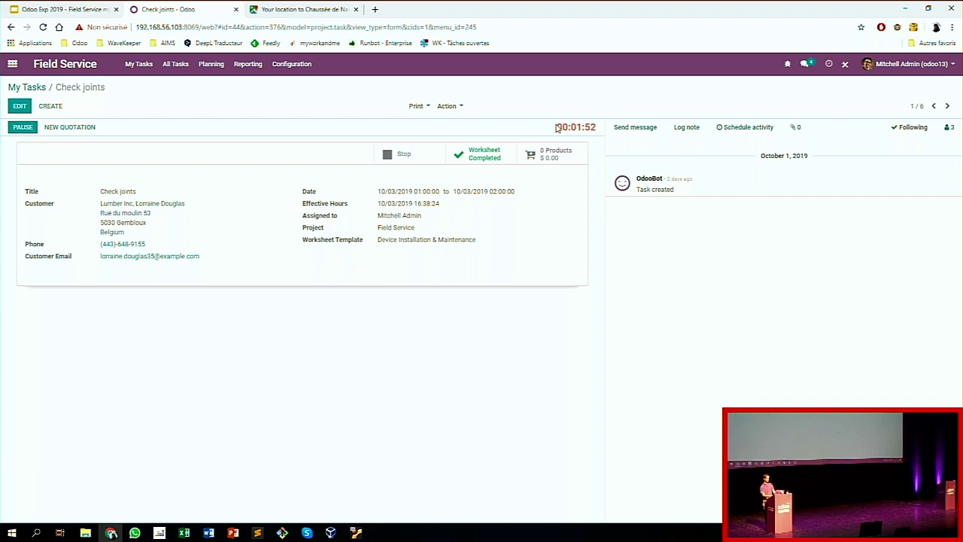
Highlight the running time of the Check joints task, then pause and resume its timer.
{"action": "left_click_drag", "start_coordinate": [557, 127], "coordinate": [598, 134]}
{"action": "left_click", "coordinate": [599, 175]}
{"action": "left_click", "coordinate": [20, 128]}
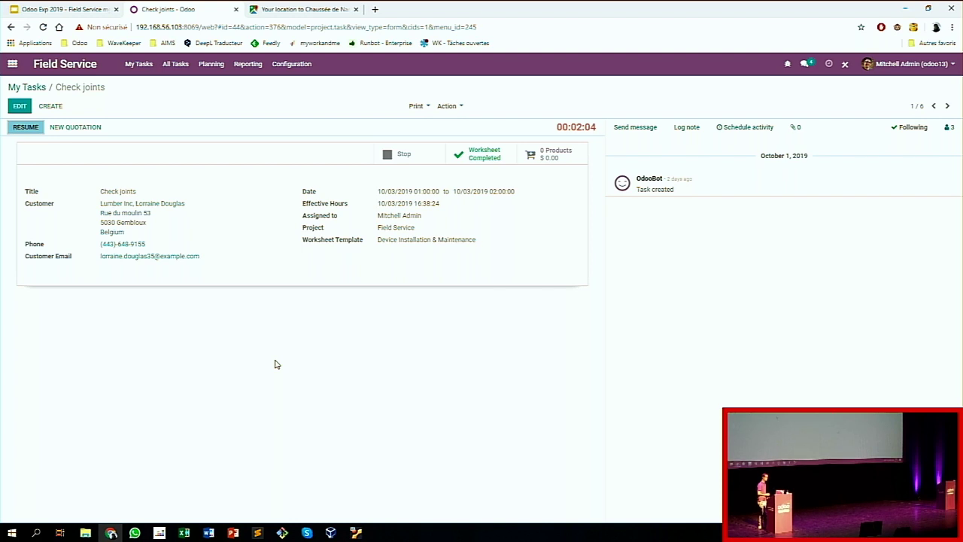
{"action": "left_click", "coordinate": [25, 129]}
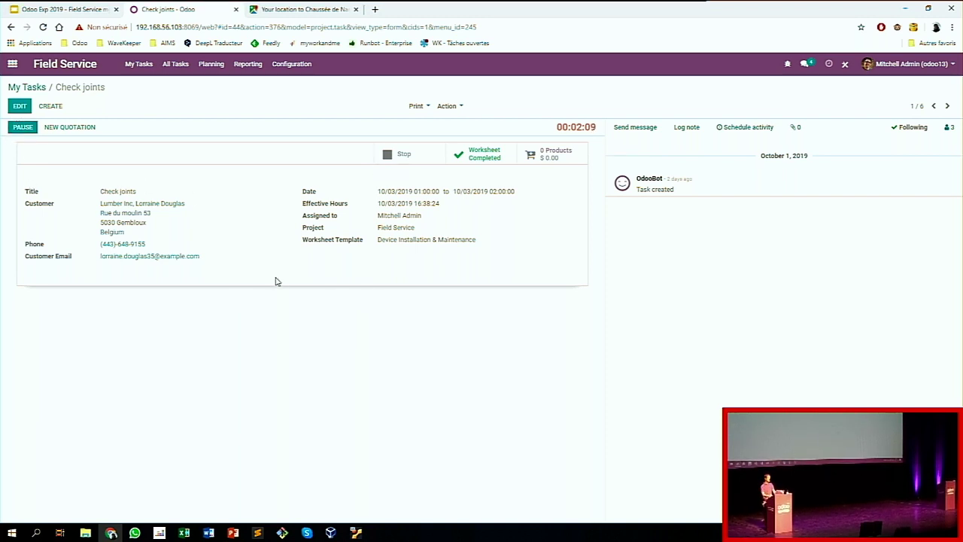
Stop the task timer, add "Clean the machine & joint replacement." on a new description line, and save the time spent.
{"action": "left_click", "coordinate": [389, 157]}
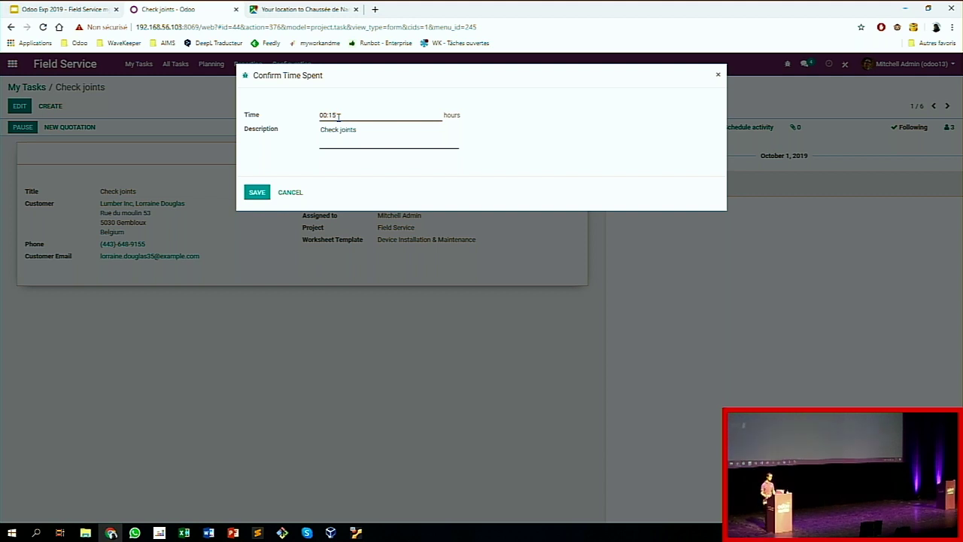
{"action": "left_click", "coordinate": [355, 137]}
{"action": "key", "text": "Return"}
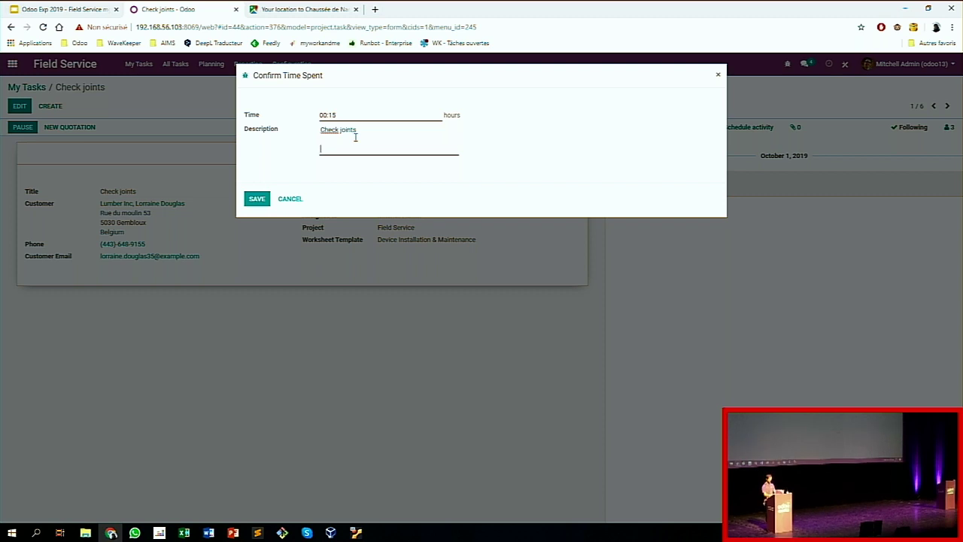
{"action": "type", "text": "Clean the machine & join"}
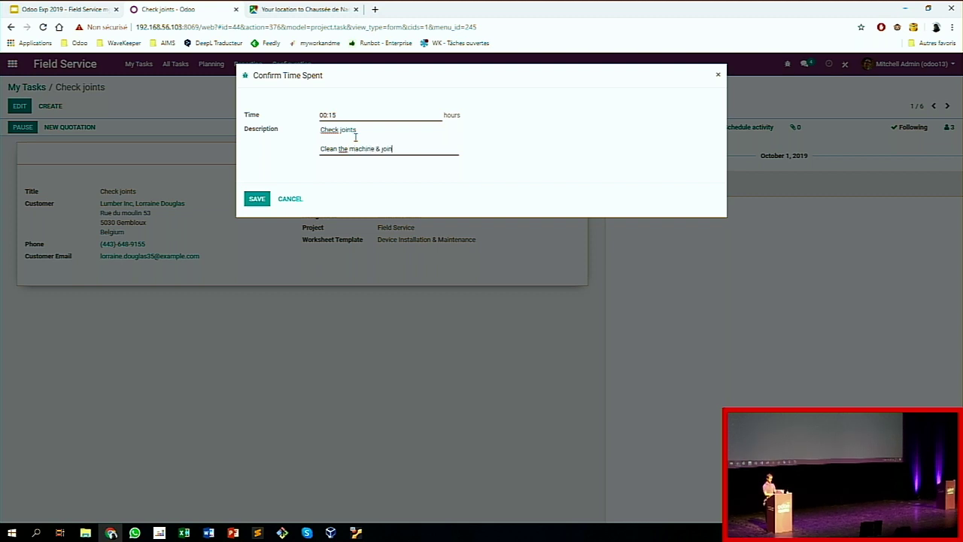
{"action": "type", "text": "t replacement."}
{"action": "left_click", "coordinate": [256, 200]}
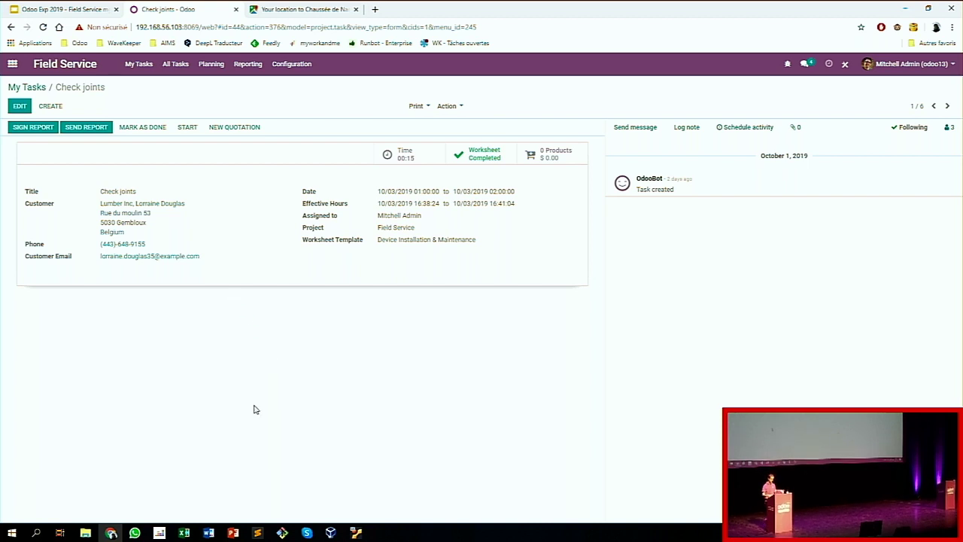
Switch to the PowerPoint presentation and advance the slide show from Timesheets to the Material used slide.
{"action": "key", "text": "alt+Tab"}
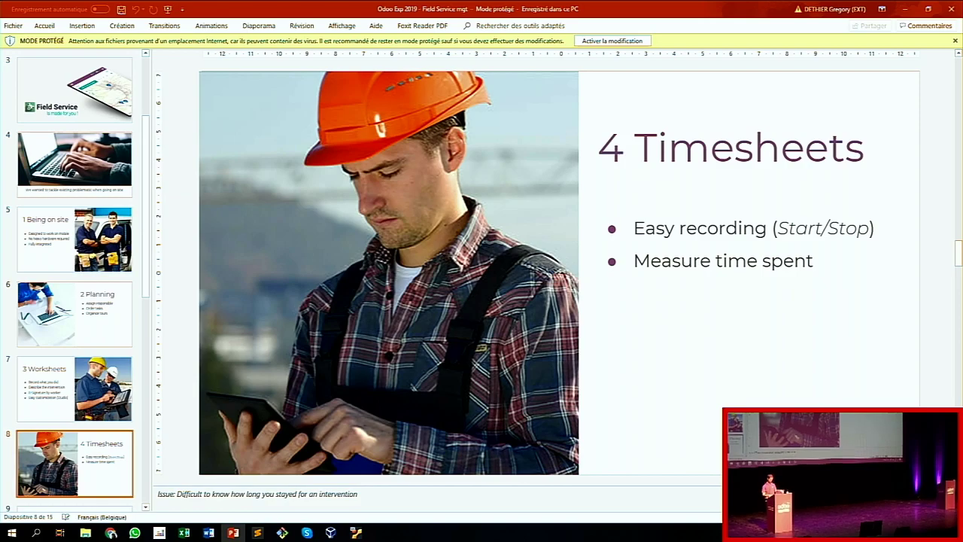
{"action": "key", "text": "shift+F5"}
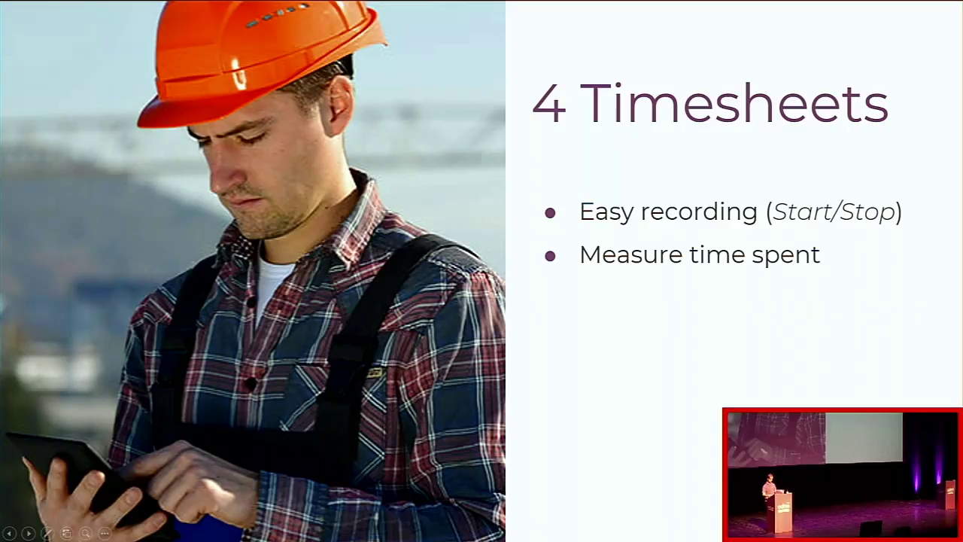
{"action": "key", "text": "Right"}
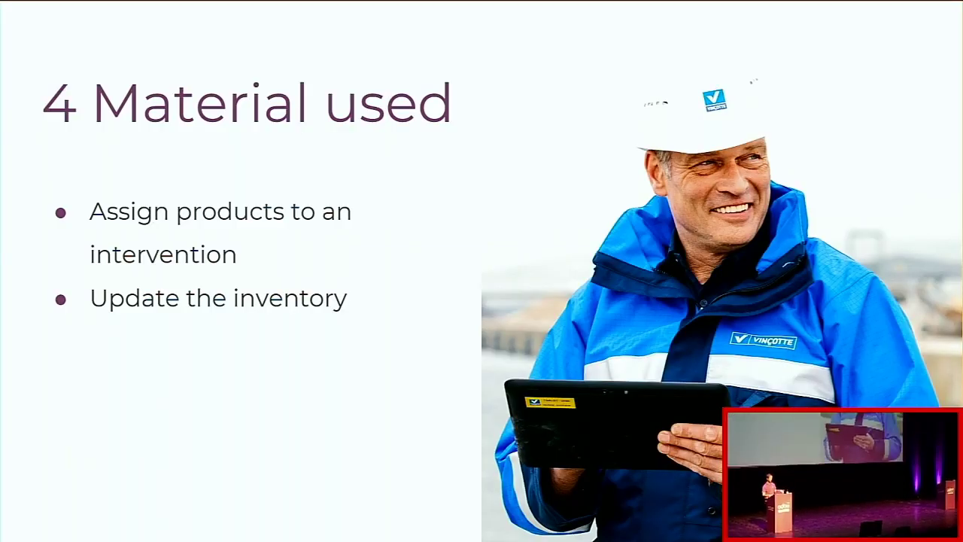
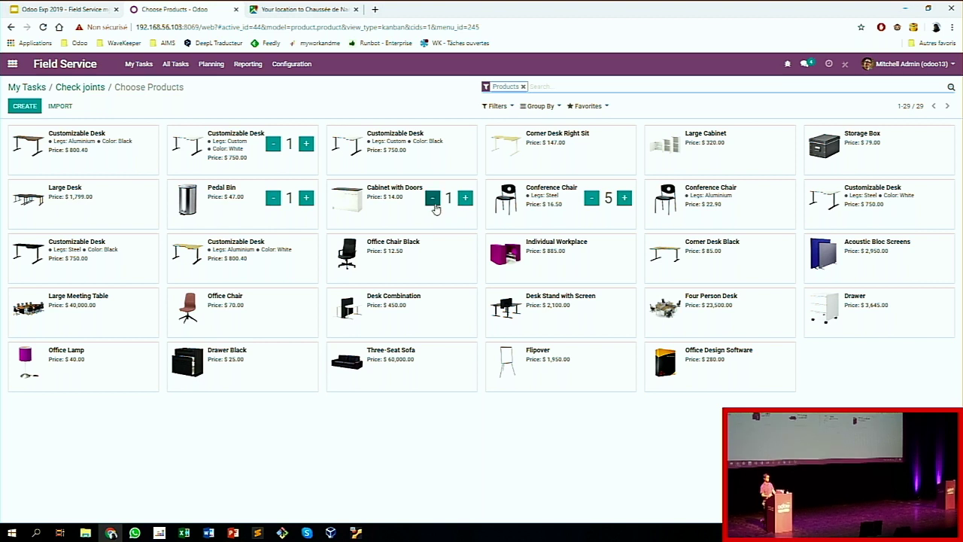
Remove the Cabinet with Doors from the products of the Check joints task, and return to the task.
{"action": "left_click", "coordinate": [433, 198]}
{"action": "left_click", "coordinate": [101, 89]}
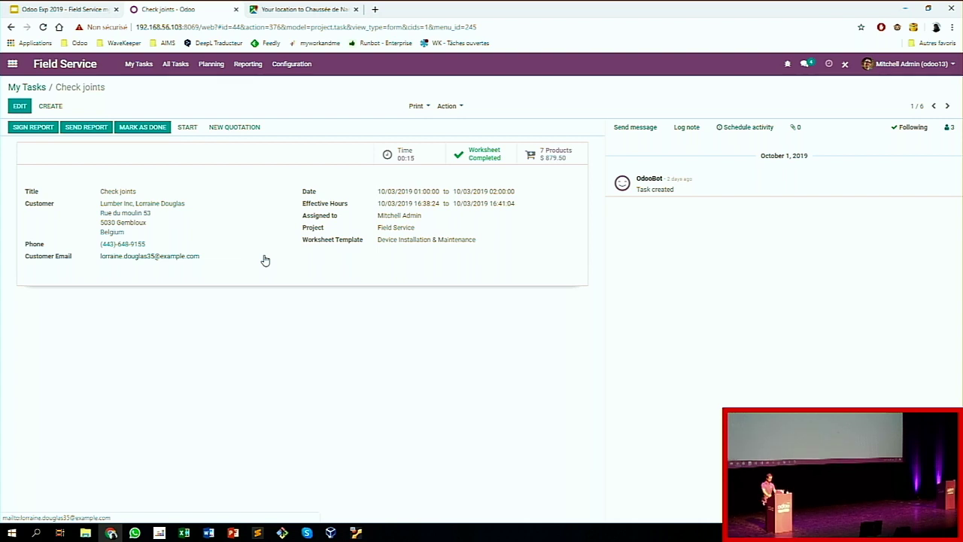
Switch to the PowerPoint presentation, show the Transparency slide full screen, and return to the Check joints task in the browser.
{"action": "key", "text": "alt+Tab"}
{"action": "left_click", "coordinate": [82, 443]}
{"action": "key", "text": "shift+F5"}
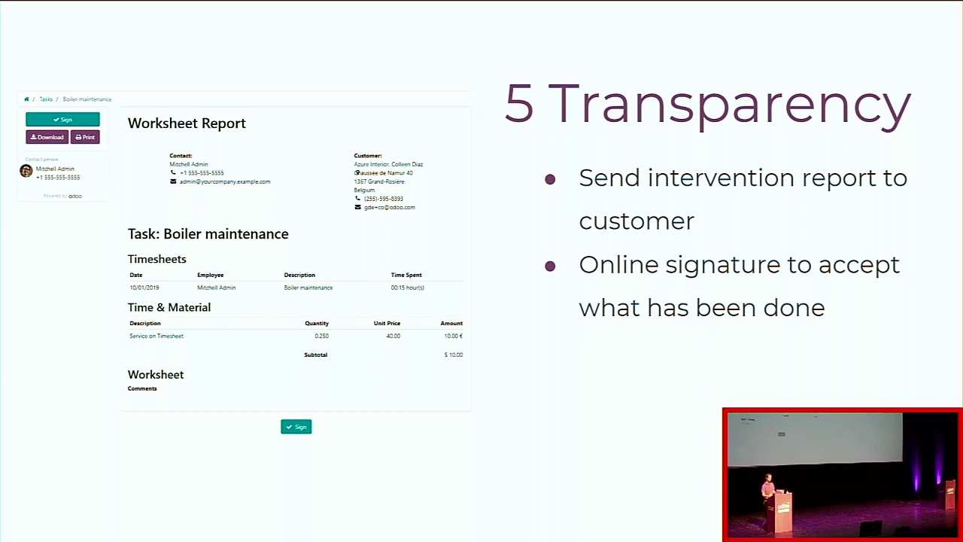
{"action": "key", "text": "Escape"}
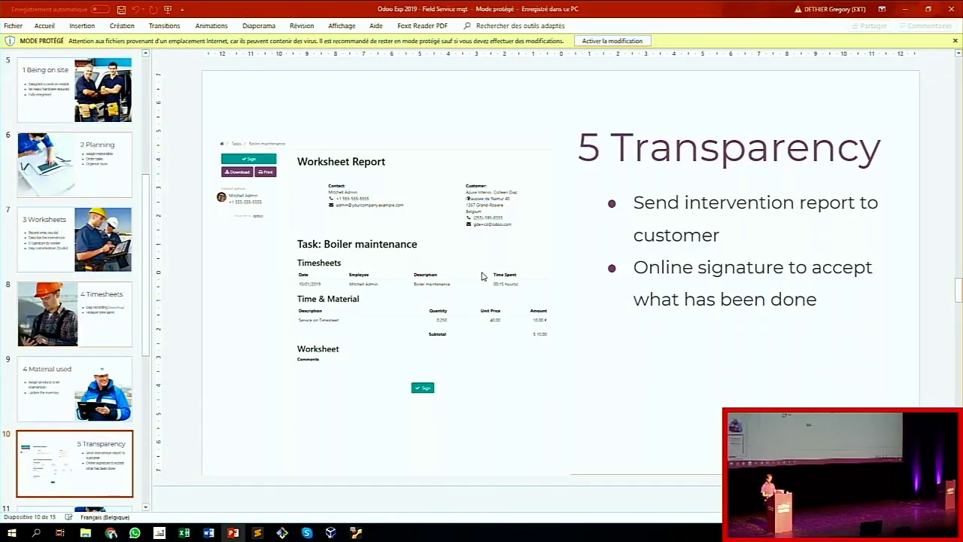
{"action": "key", "text": "alt+Tab"}
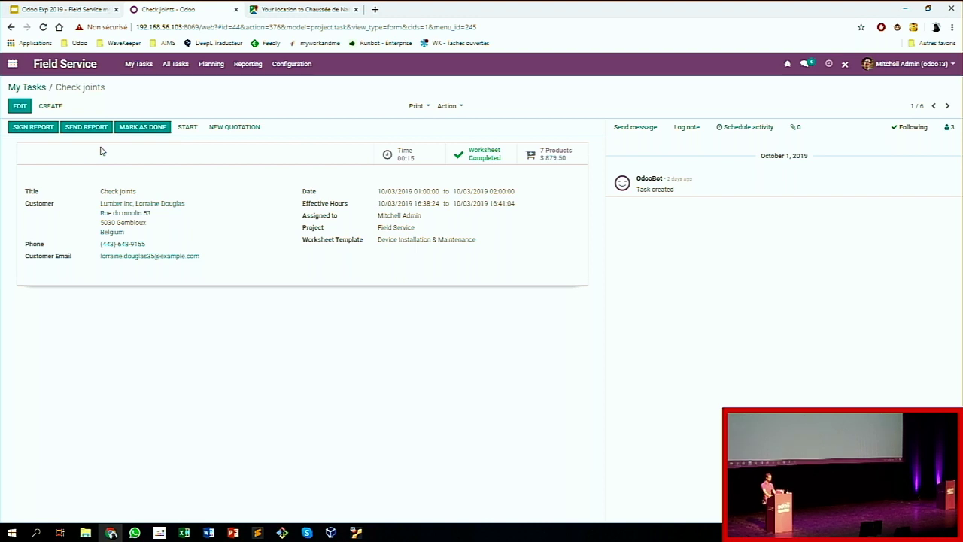
Open the Check joints report for signing, and examine its customer details, timesheets, time and material, and worksheet sections.
{"action": "left_click", "coordinate": [22, 127]}
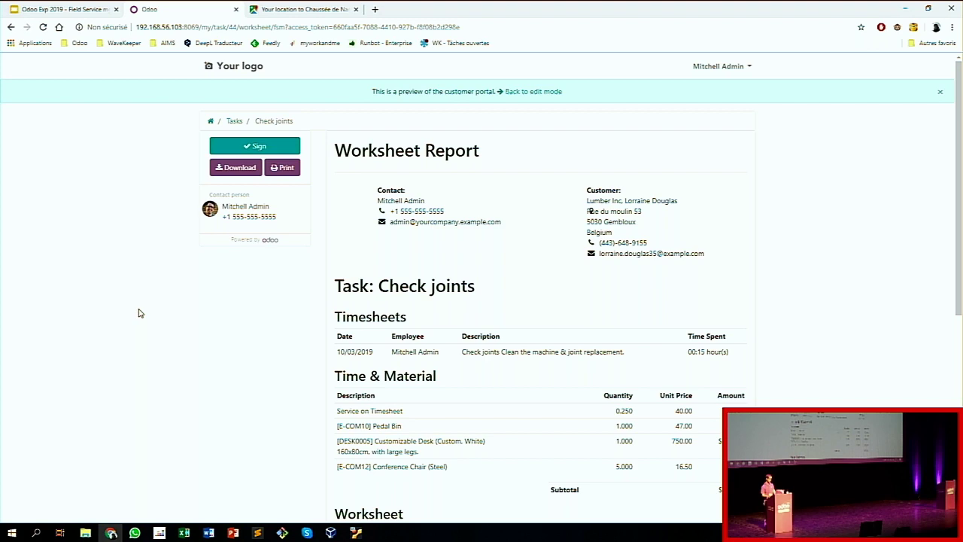
{"action": "scroll", "coordinate": [139, 313], "scroll_direction": "down", "scroll_amount": 1}
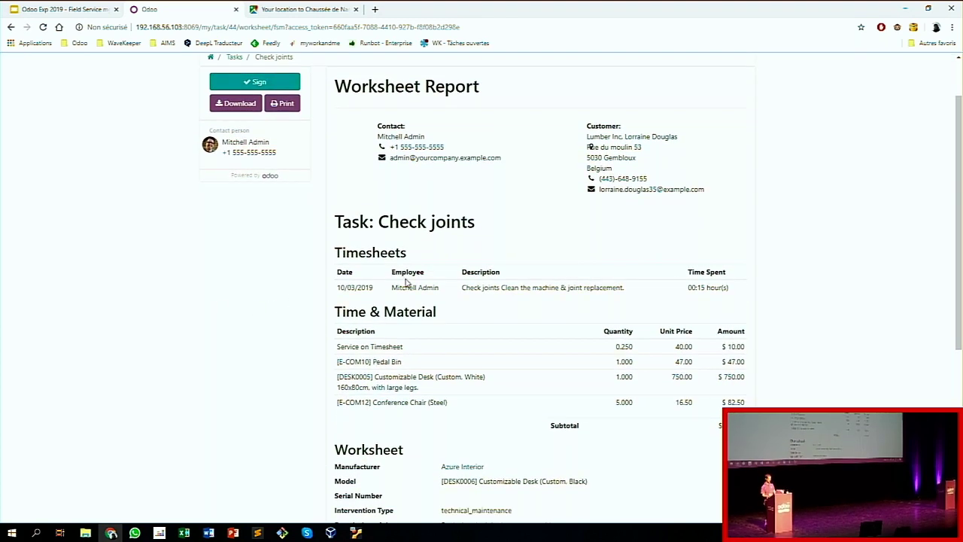
{"action": "scroll", "coordinate": [491, 245], "scroll_direction": "down", "scroll_amount": 1}
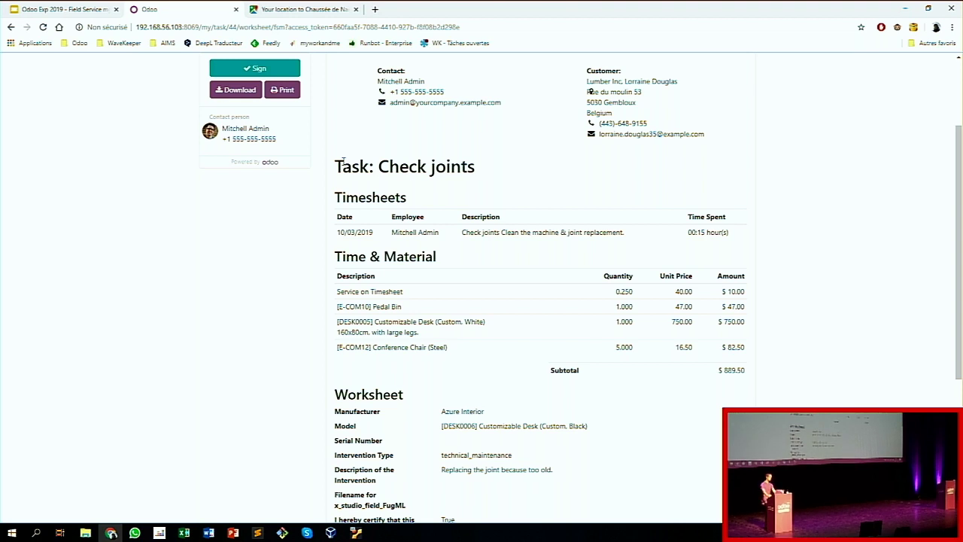
{"action": "scroll", "coordinate": [342, 161], "scroll_direction": "up", "scroll_amount": 1}
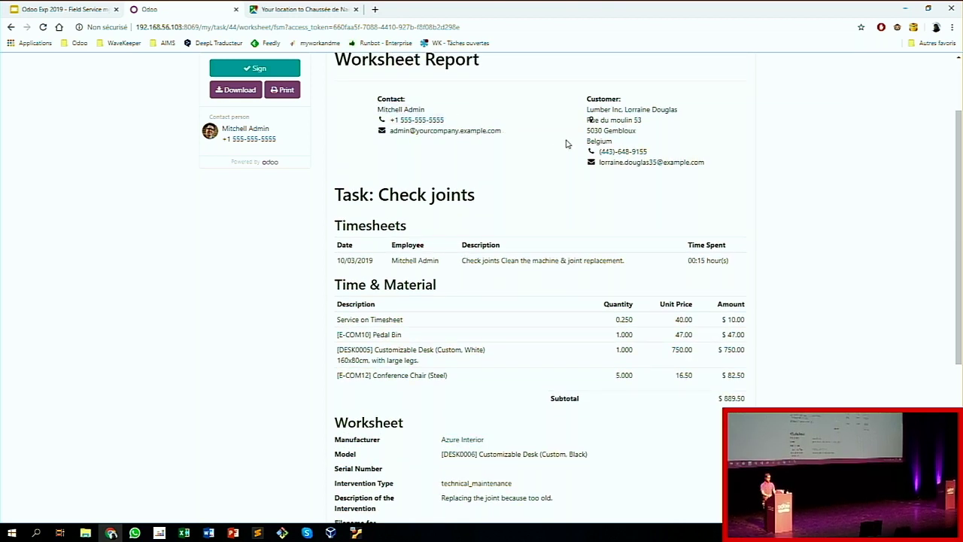
{"action": "left_click_drag", "start_coordinate": [586, 96], "coordinate": [692, 170]}
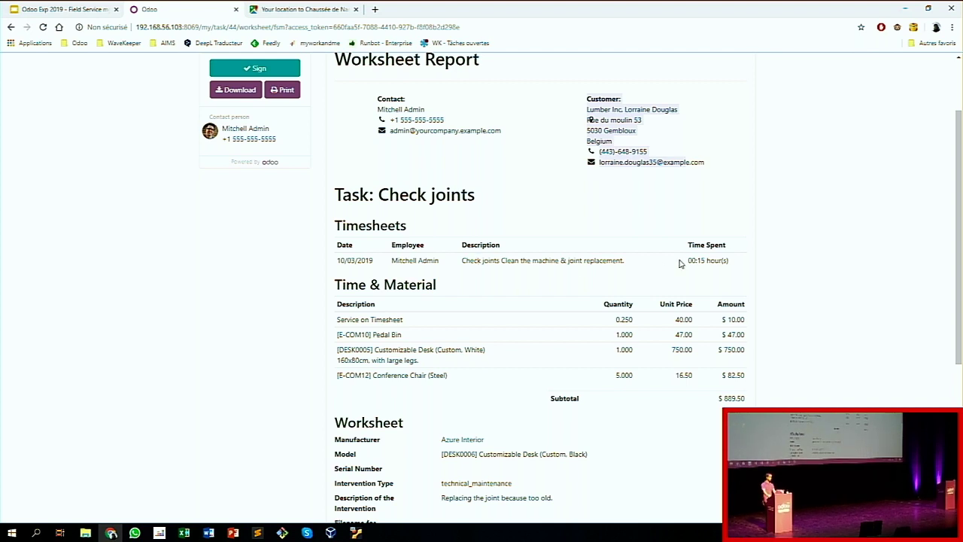
{"action": "scroll", "coordinate": [419, 314], "scroll_direction": "down", "scroll_amount": 1}
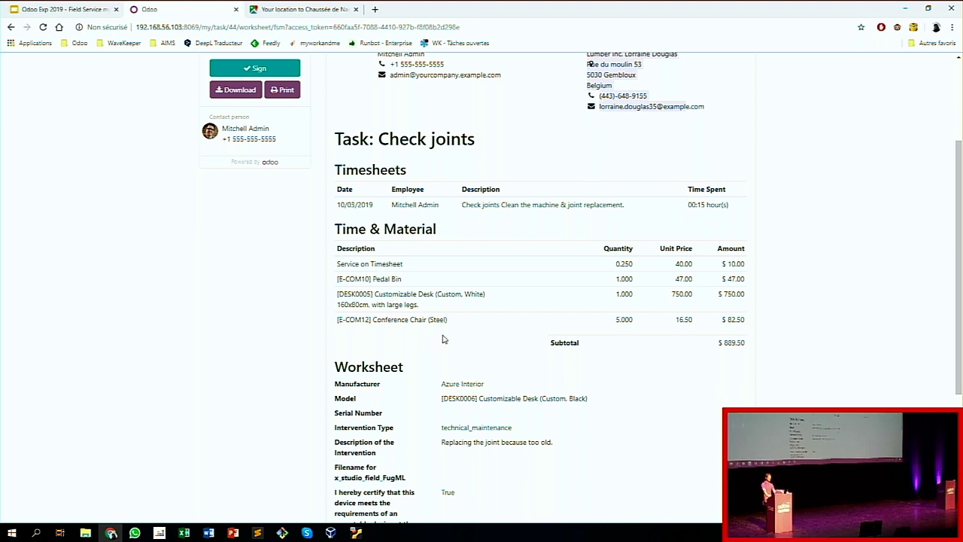
{"action": "scroll", "coordinate": [443, 339], "scroll_direction": "down", "scroll_amount": 1}
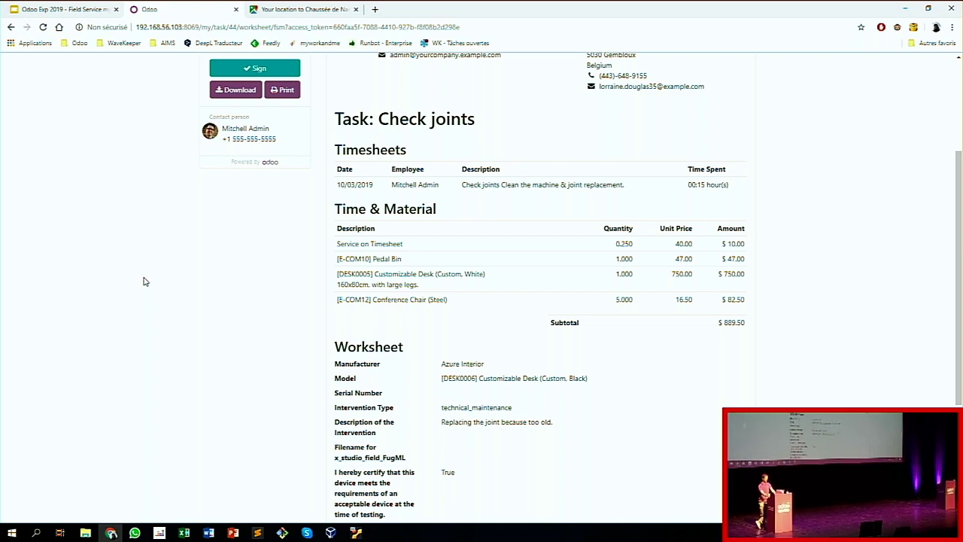
Sign the Check joints worksheet report with a freehand-drawn customer signature and submit it.
{"action": "scroll", "coordinate": [102, 372], "scroll_direction": "down", "scroll_amount": 3}
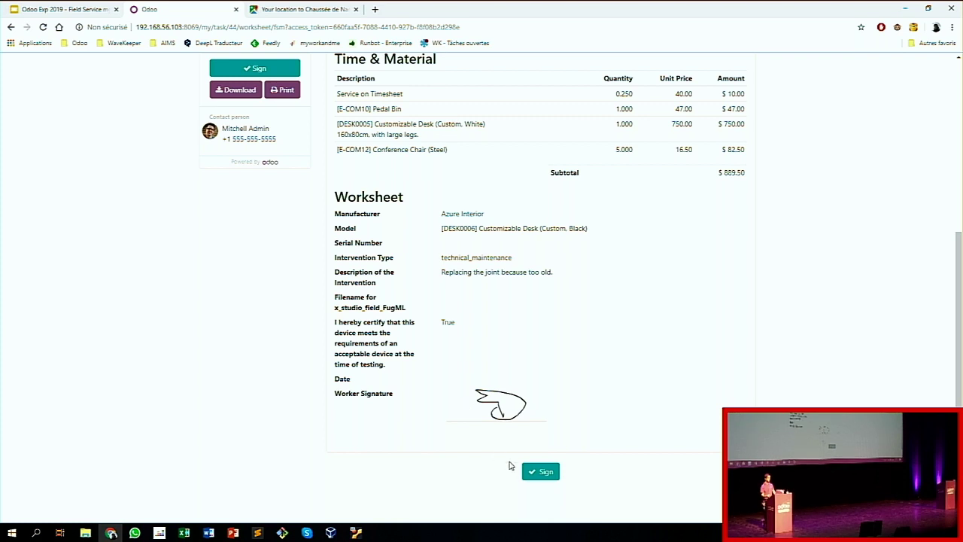
{"action": "left_click", "coordinate": [540, 474]}
{"action": "mouse_move", "coordinate": [395, 221]}
{"action": "left_mouse_down"}
{"action": "mouse_move", "coordinate": [459, 232]}
{"action": "mouse_move", "coordinate": [484, 268]}
{"action": "left_mouse_up"}
{"action": "left_click_drag", "start_coordinate": [489, 302], "coordinate": [483, 306]}
{"action": "left_click", "coordinate": [477, 338]}
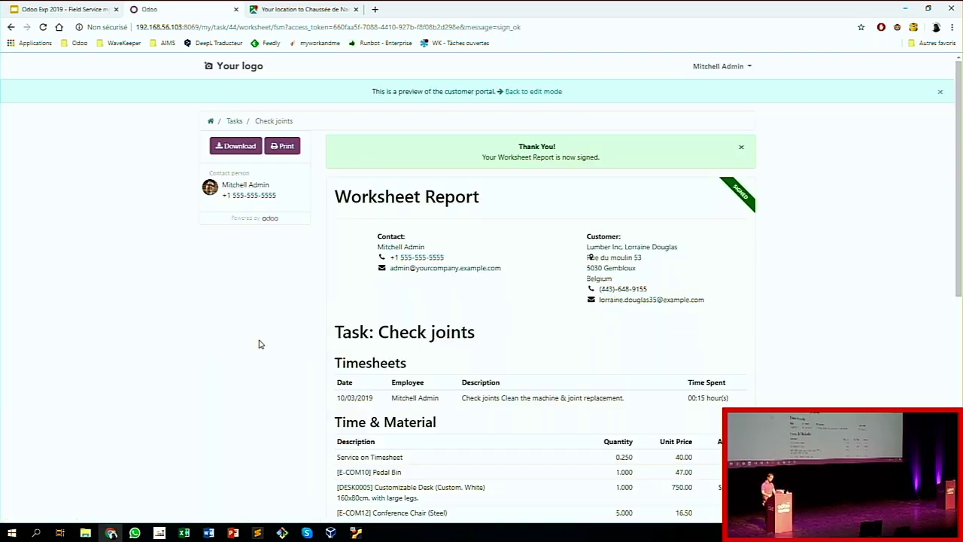
Return from the customer portal preview to the Check joints task, and review the email prepared for sending its report.
{"action": "left_click", "coordinate": [533, 93]}
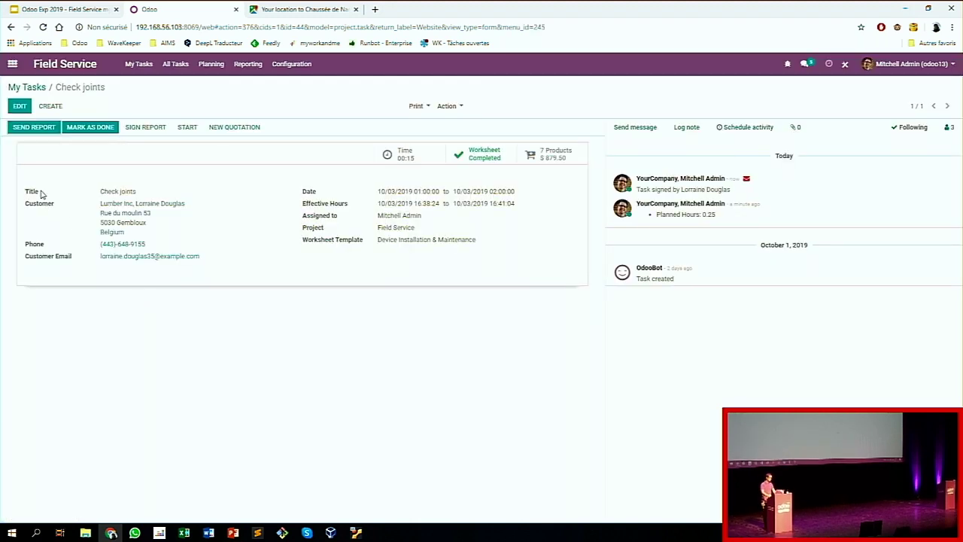
{"action": "left_click", "coordinate": [28, 132]}
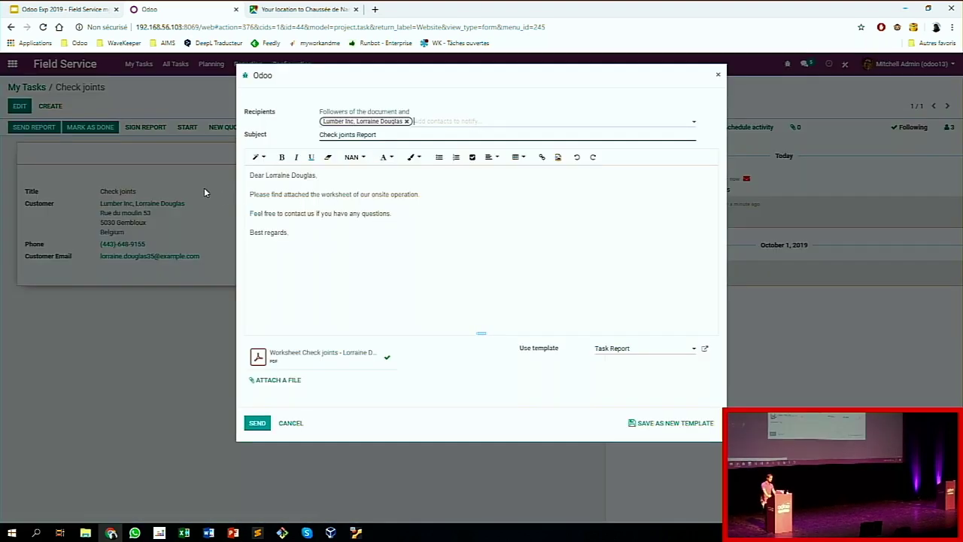
{"action": "left_click", "coordinate": [382, 239]}
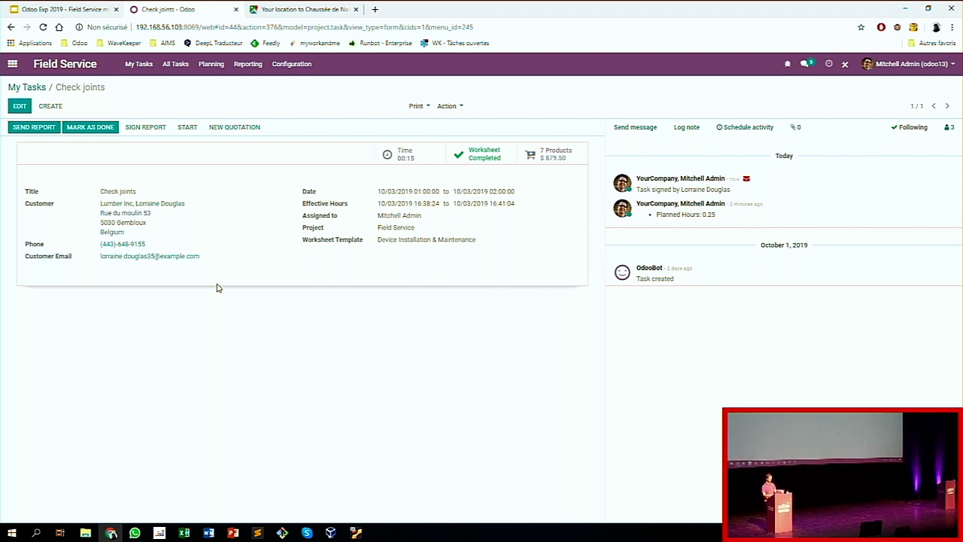
Switch to the PowerPoint presentation and show the Invoicing slide full screen.
{"action": "key", "text": "alt+Tab"}
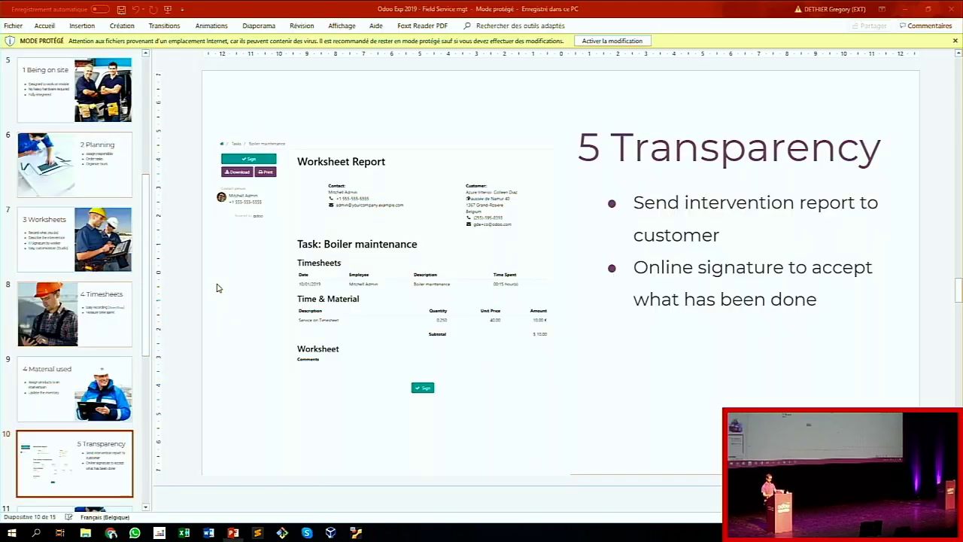
{"action": "key", "text": "Down"}
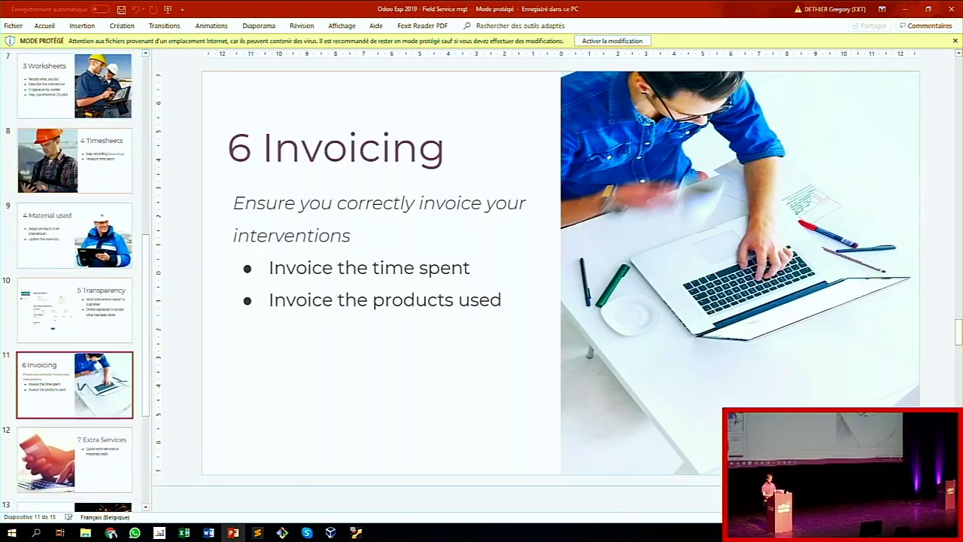
{"action": "key", "text": "shift+F5"}
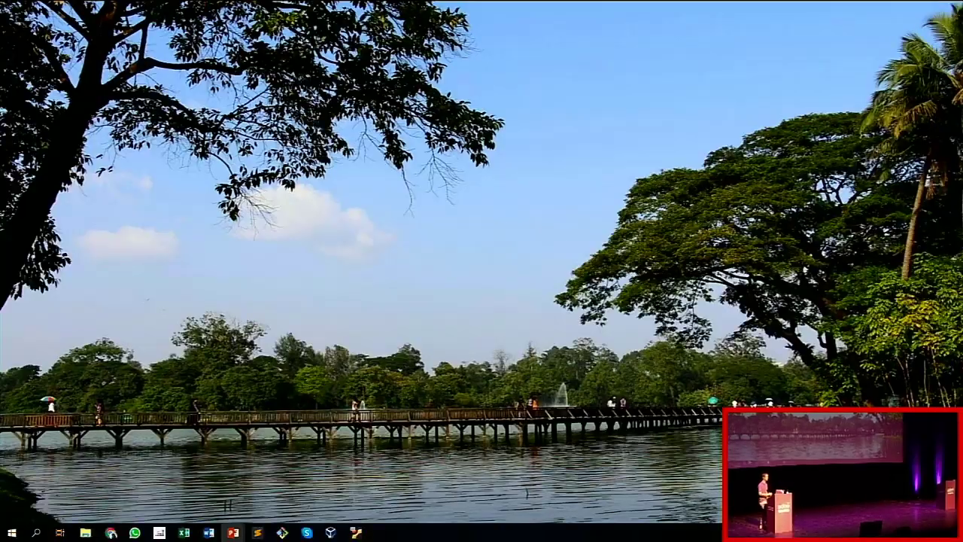
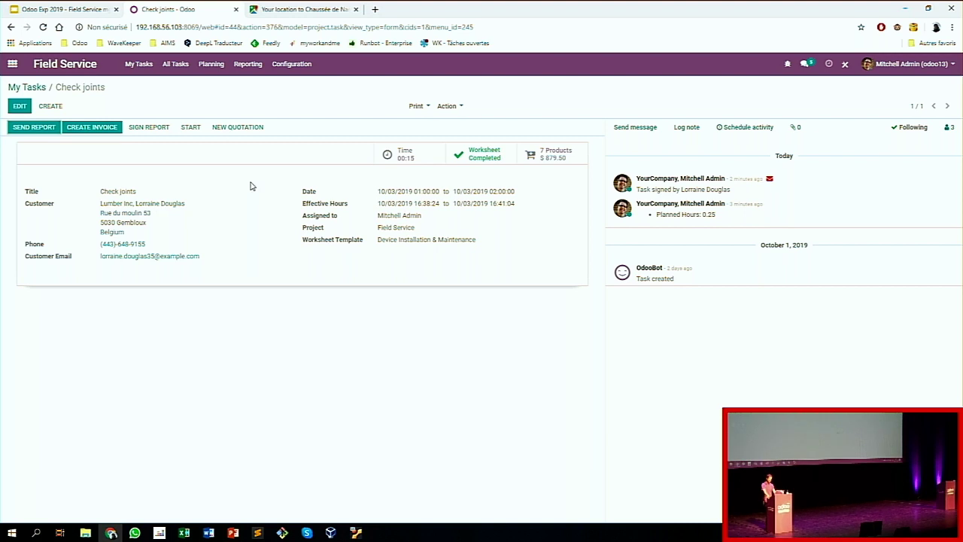
Create and view a regular draft invoice for the Check joints task, and return to the task.
{"action": "left_click", "coordinate": [92, 128]}
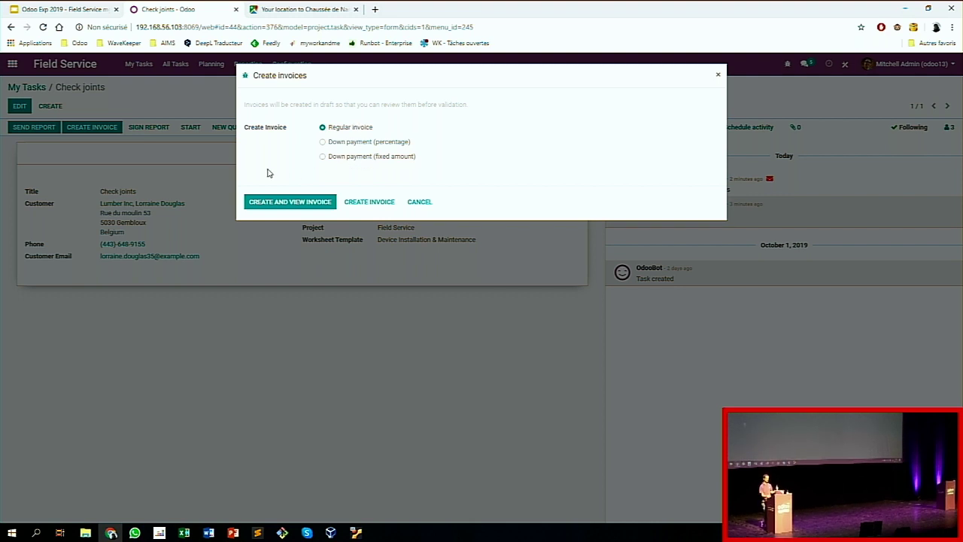
{"action": "left_click", "coordinate": [316, 201]}
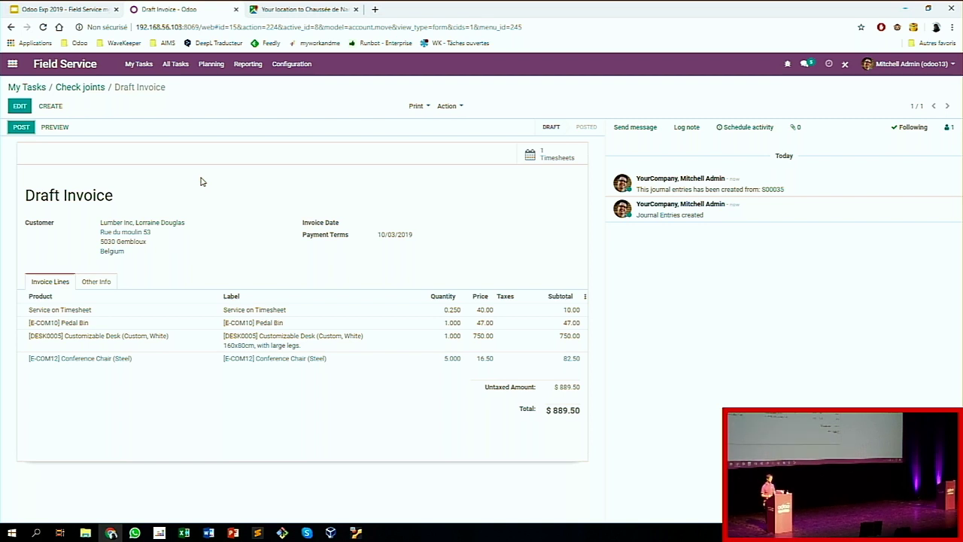
{"action": "left_click", "coordinate": [83, 89]}
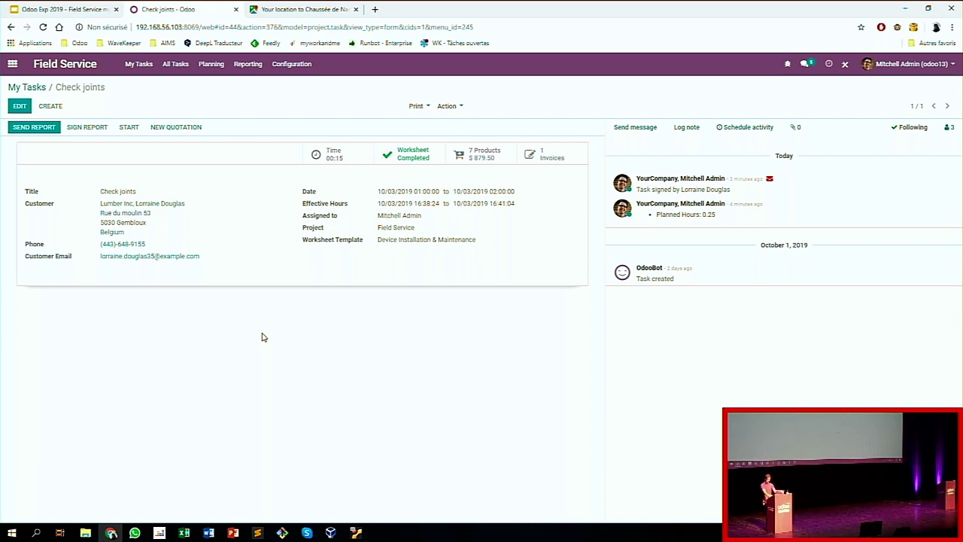
Switch to the PowerPoint presentation, advance the slide show from Invoicing to the Extra Services slide, and return to the task in the browser.
{"action": "key", "text": "alt+Tab"}
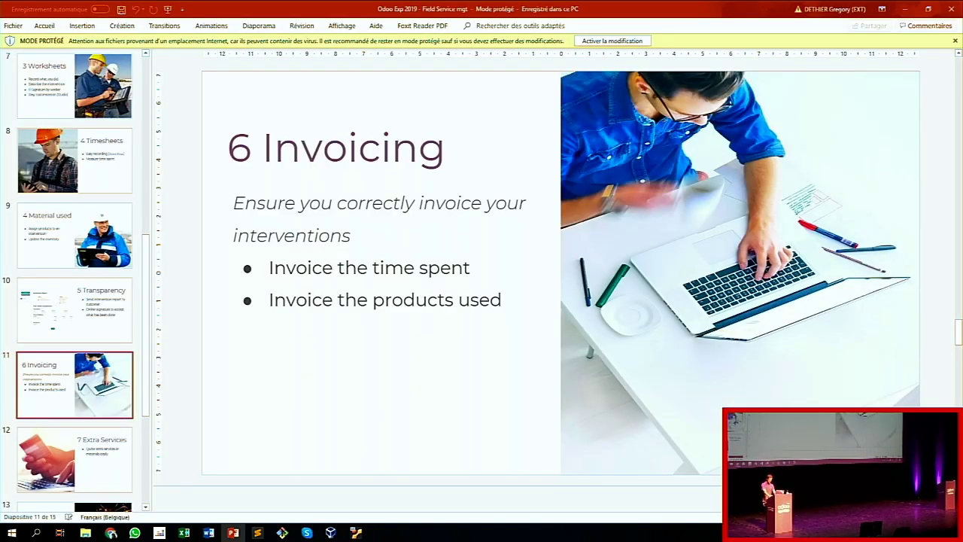
{"action": "key", "text": "shift+F5"}
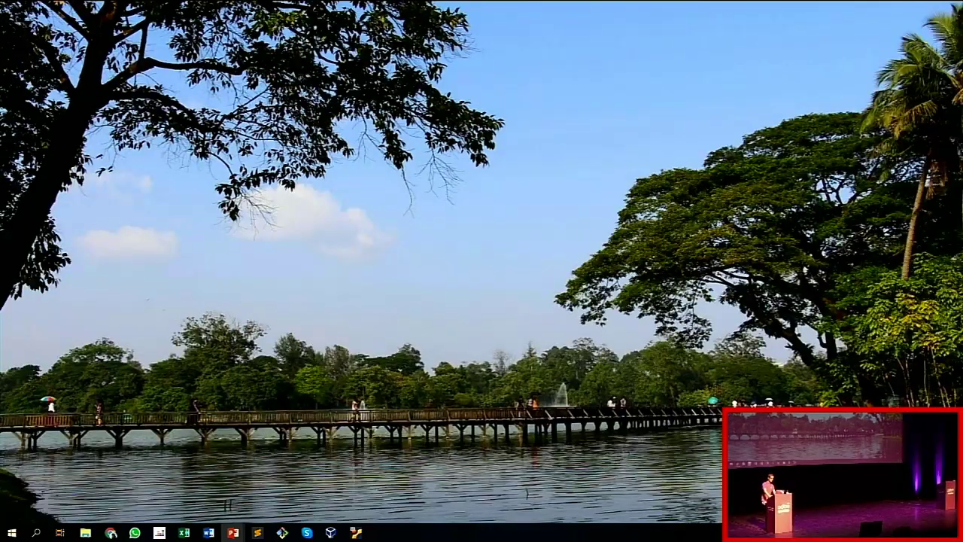
{"action": "key", "text": "Right"}
{"action": "key", "text": "Right"}
{"action": "key", "text": "Left"}
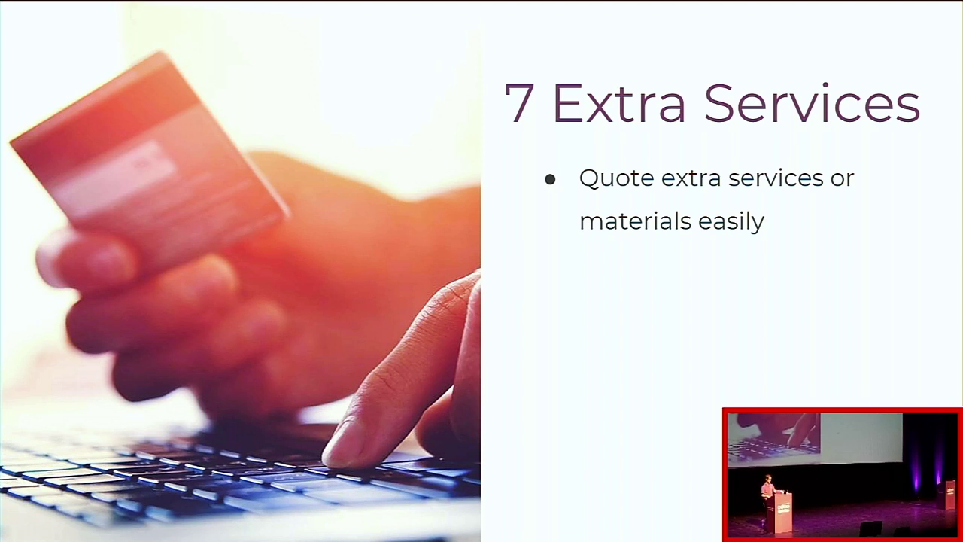
{"action": "key", "text": "Escape"}
{"action": "key", "text": "alt+Tab"}
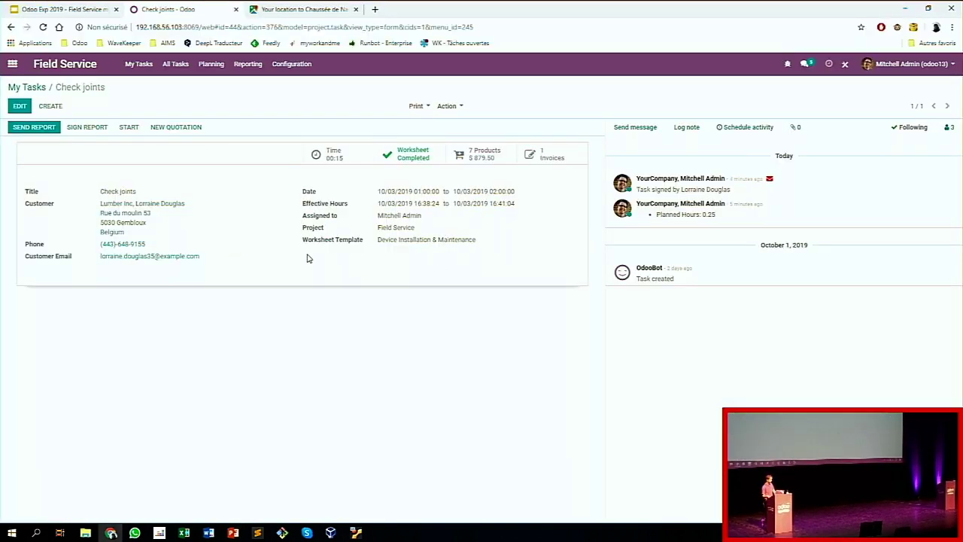
Create and save a new quotation from the Check joints task with the product [DESK0006] Customizable Desk (Custom, Black), and return to the task.
{"action": "left_click", "coordinate": [177, 129]}
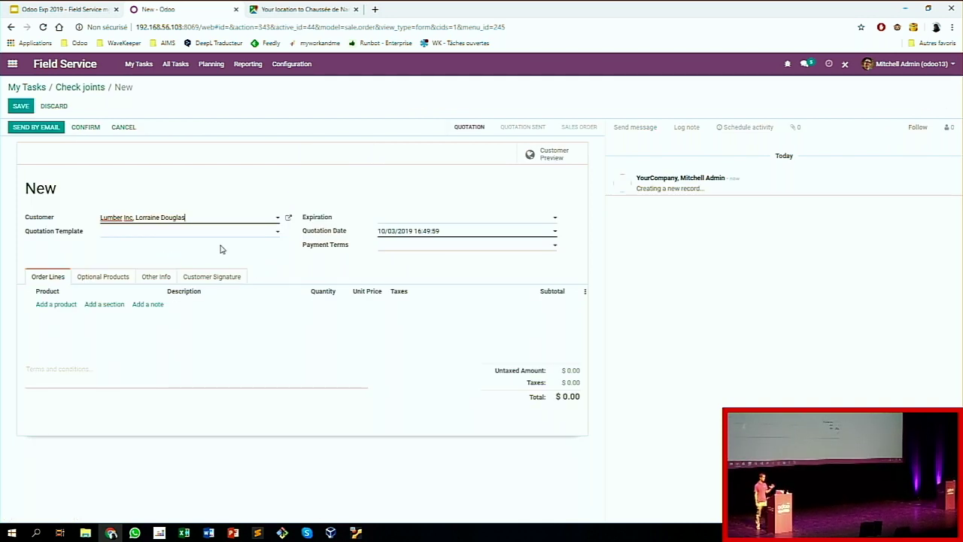
{"action": "left_click", "coordinate": [55, 304]}
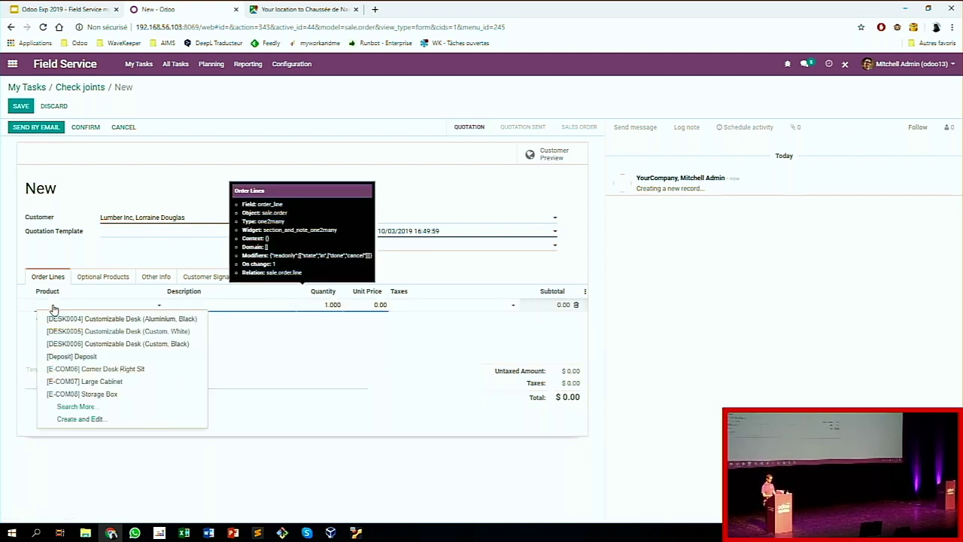
{"action": "key", "text": "Down"}
{"action": "key", "text": "Down"}
{"action": "key", "text": "Return"}
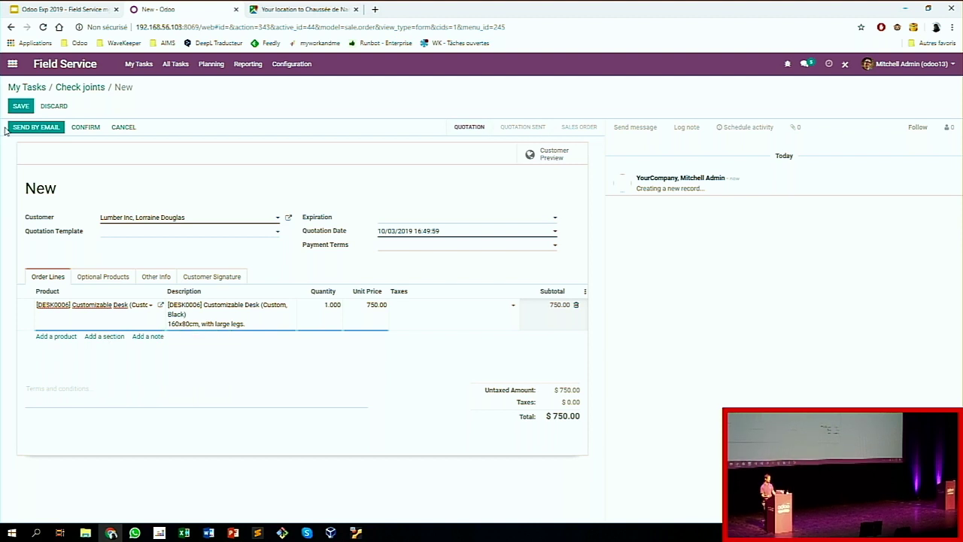
{"action": "left_click", "coordinate": [16, 108]}
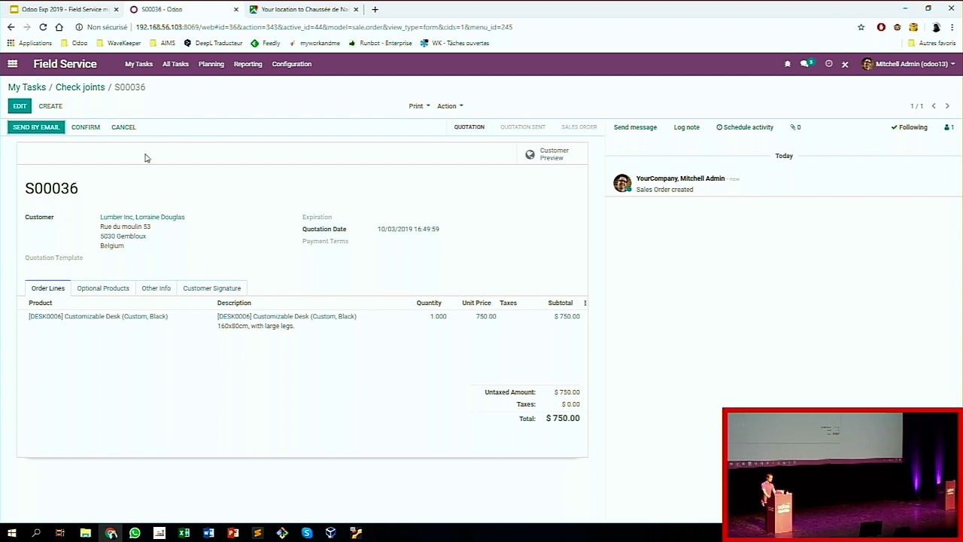
{"action": "left_click", "coordinate": [86, 87]}
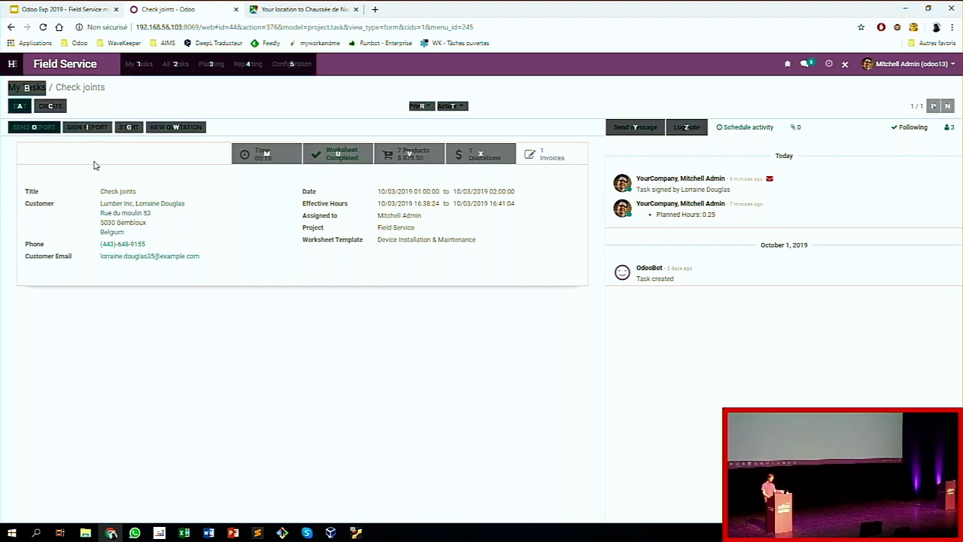
Switch to the PowerPoint presentation, move on to the Advanced slide, and start the slide show from it.
{"action": "key", "text": "alt+Tab"}
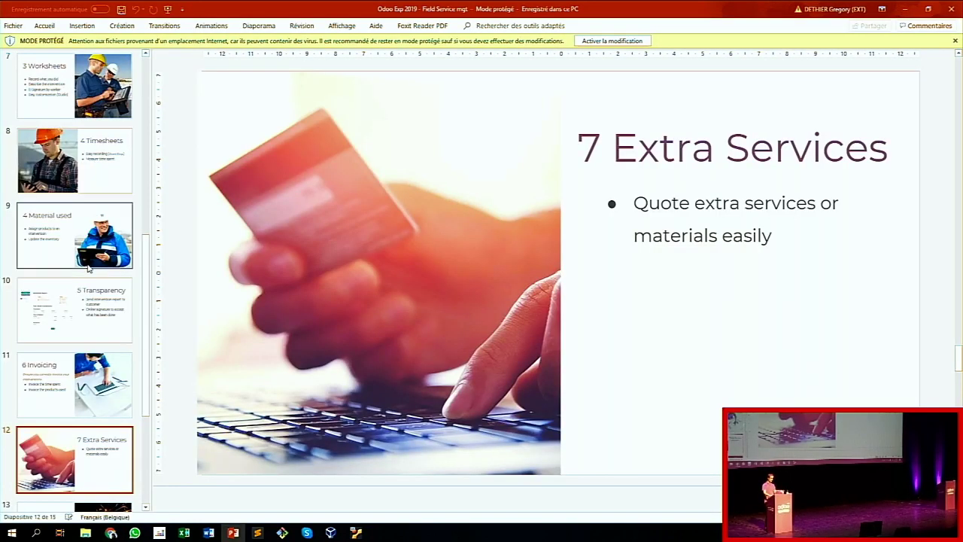
{"action": "scroll", "coordinate": [357, 195], "scroll_direction": "down", "scroll_amount": 1}
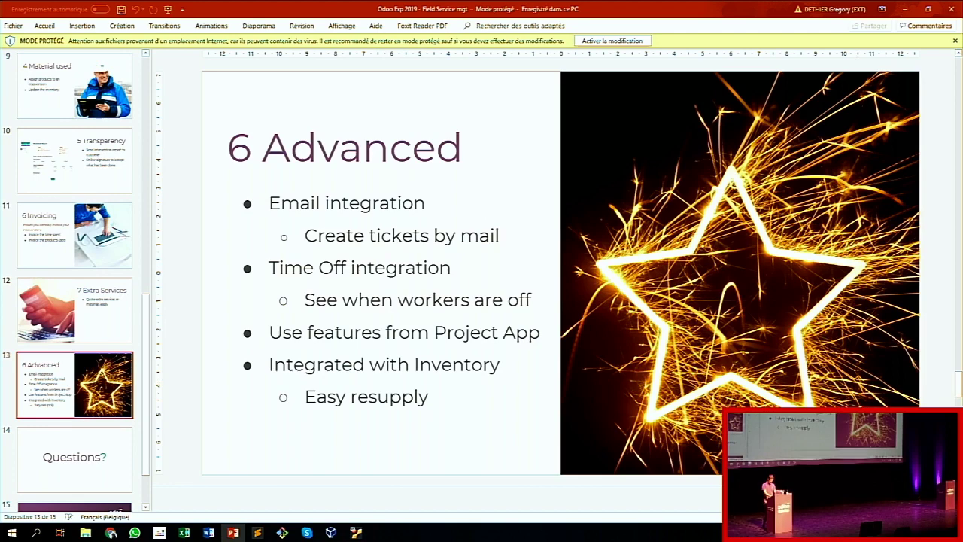
{"action": "key", "text": "shift+F5"}
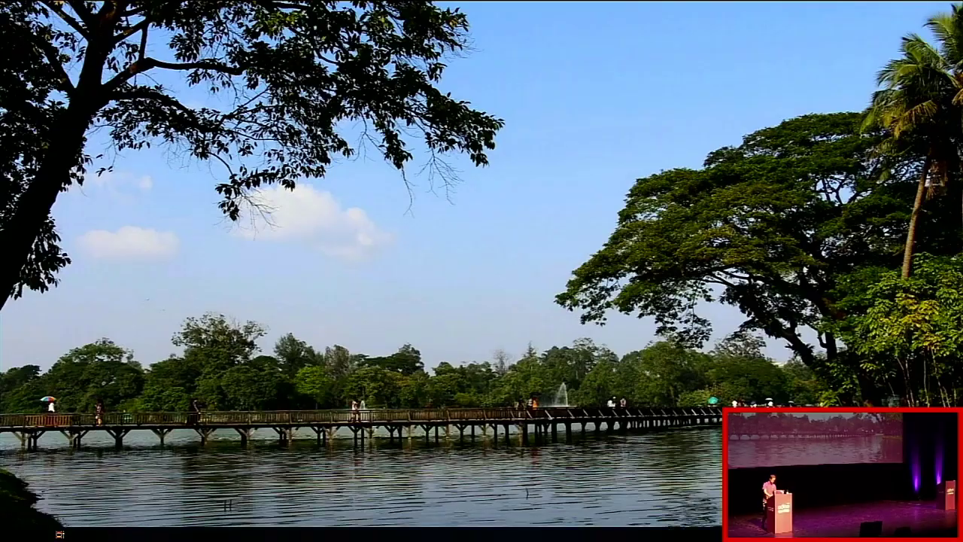